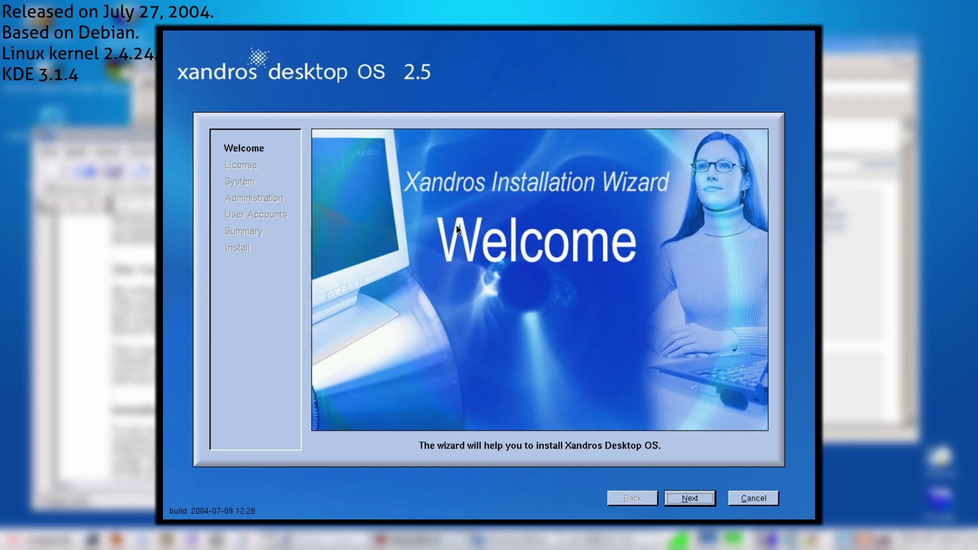
# Step: Advance the Xandros installer from the Welcome page to the License Agreement
pyautogui.click(691, 498)
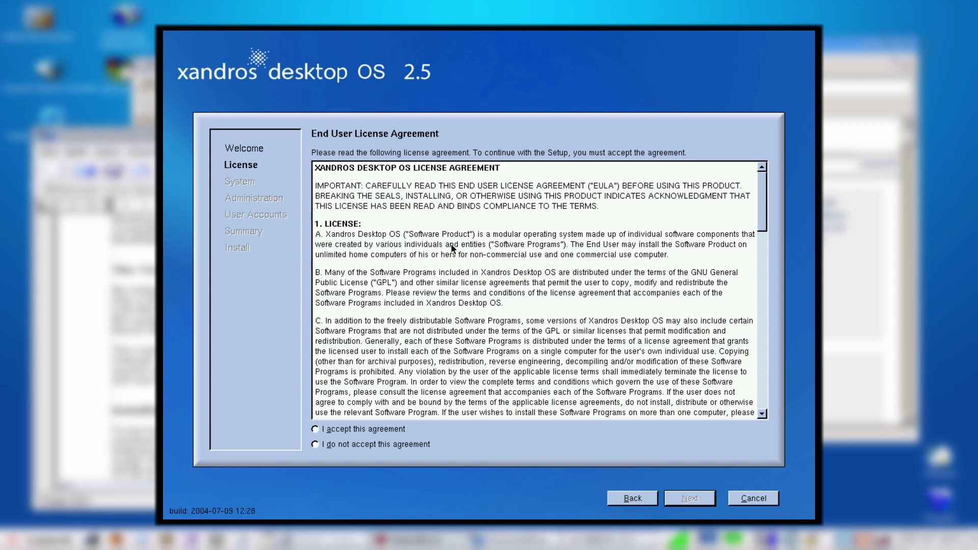
# Step: Accept the licence, keep Express install, and choose to format the existing partition
pyautogui.click(368, 431)
pyautogui.click(709, 498)
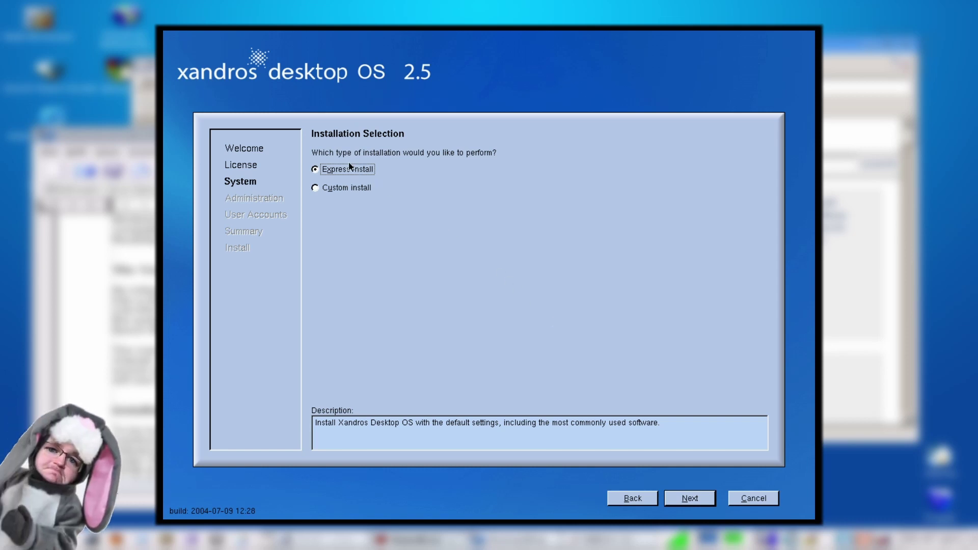
pyautogui.click(693, 495)
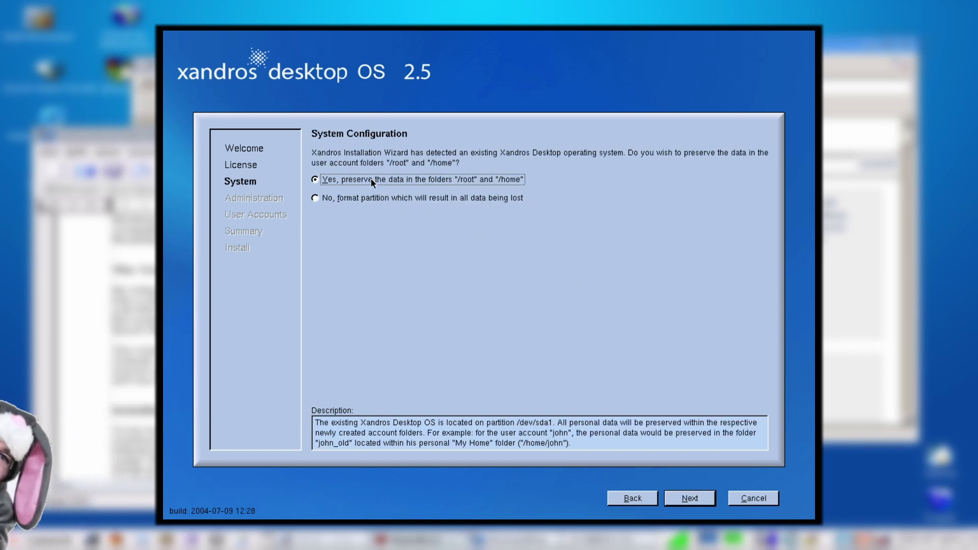
pyautogui.click(401, 199)
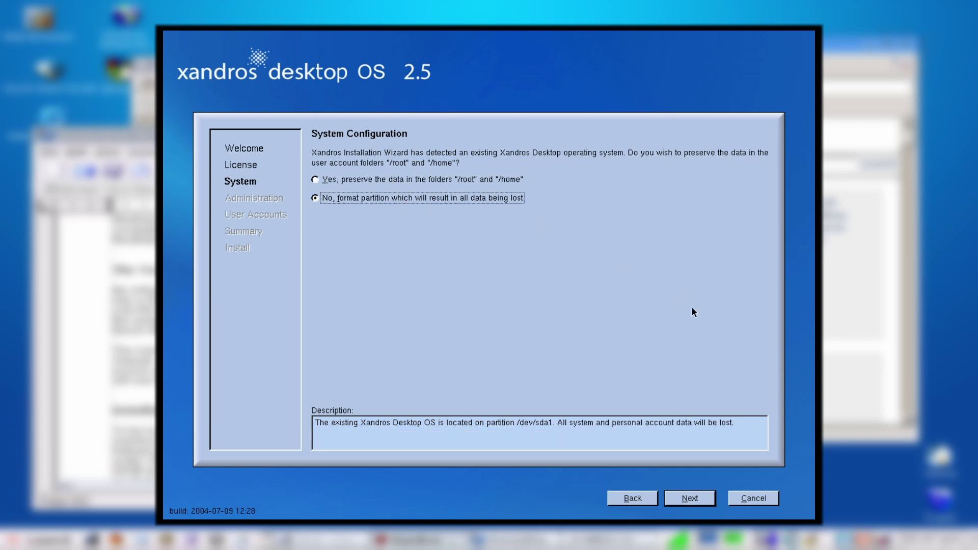
pyautogui.click(691, 498)
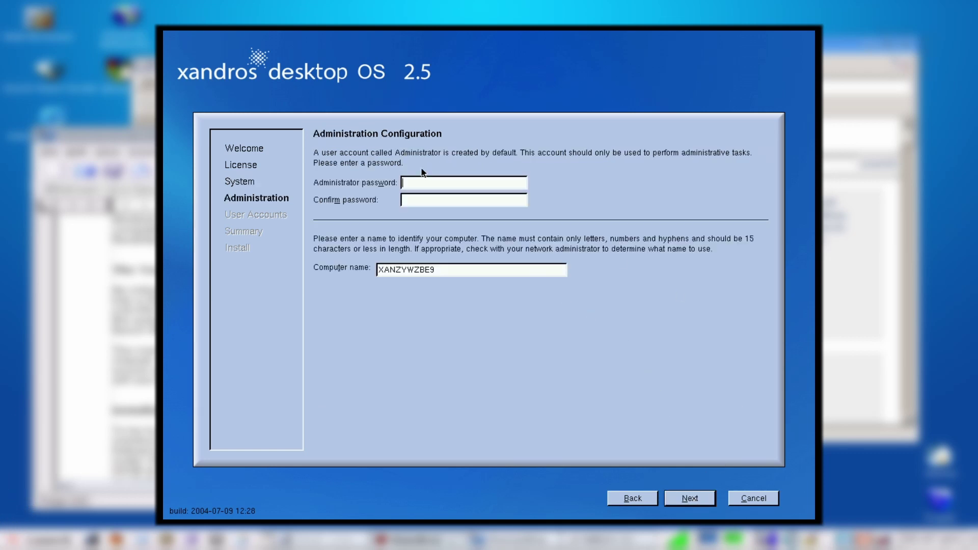
# Step: Set the administrator password and create user account 'test' with its password
pyautogui.write('******')
pyautogui.press('Tab')
pyautogui.write('******')
pyautogui.click(683, 499)
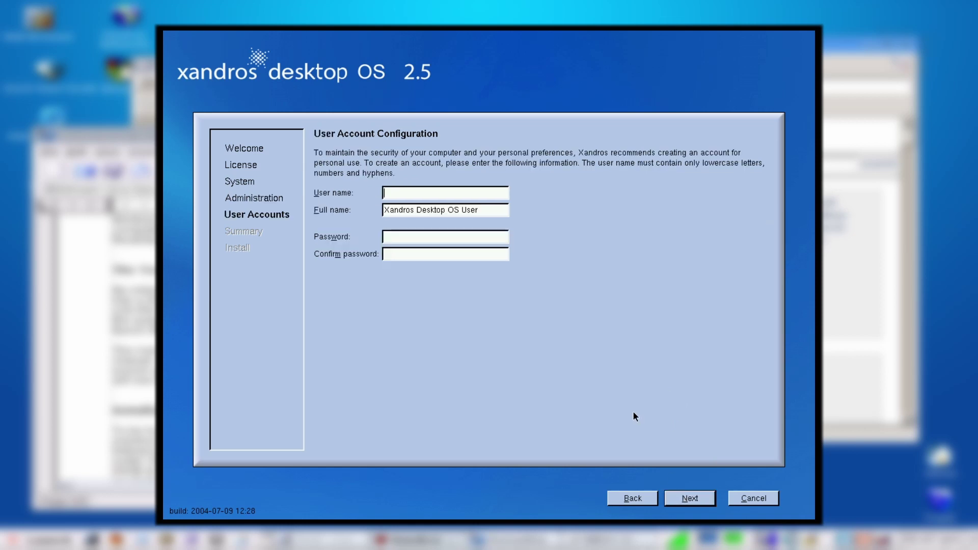
pyautogui.write('test')
pyautogui.press('Tab')
pyautogui.press('Tab')
pyautogui.write('************')
# Step: Review the Installation Summary and start installing with those settings
pyautogui.click(693, 497)
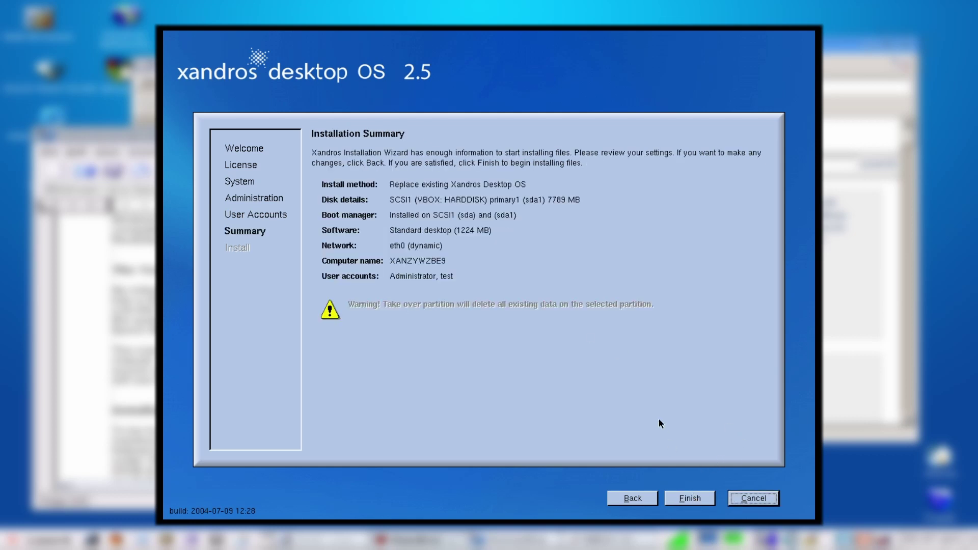
pyautogui.click(683, 499)
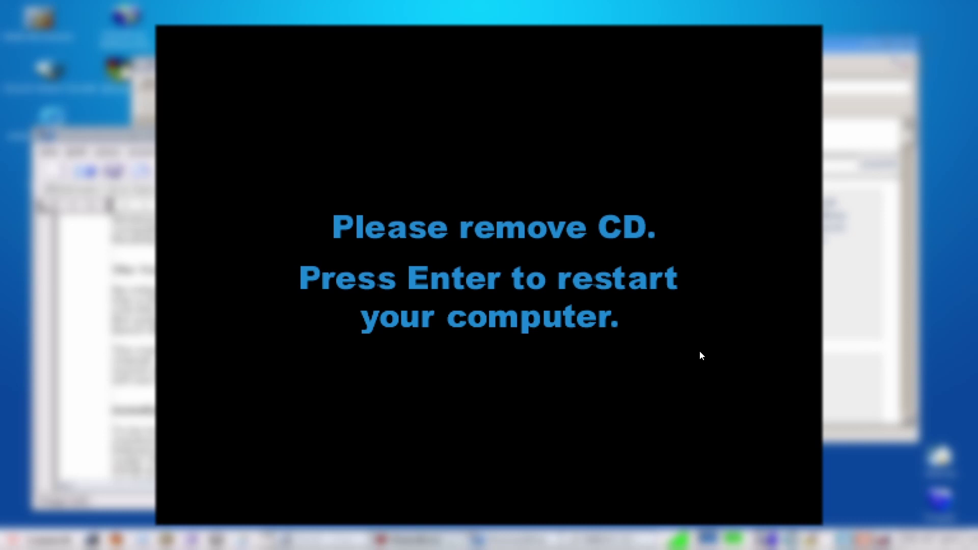
# Step: Reboot after installation and log in as user 'test' with the account password
pyautogui.press('Return')
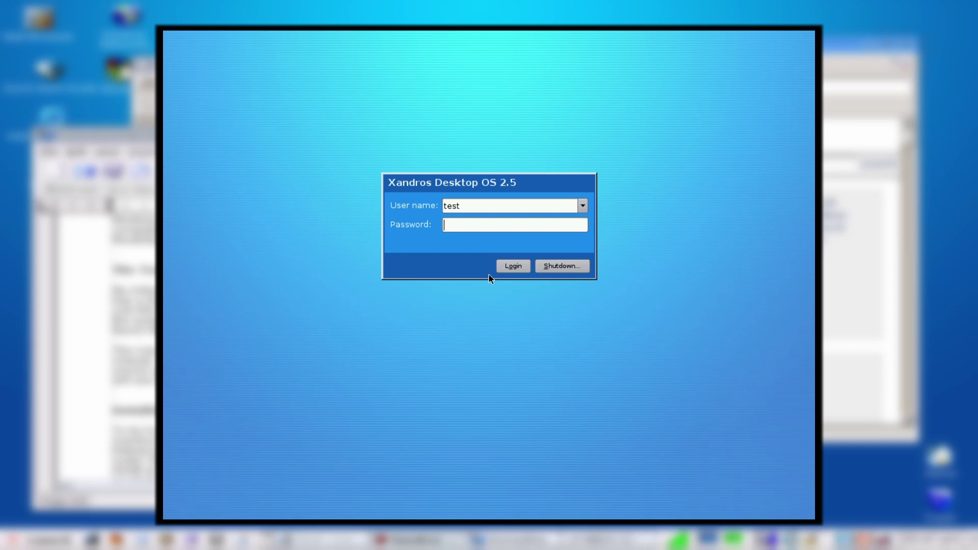
pyautogui.write('******')
pyautogui.press('Return')
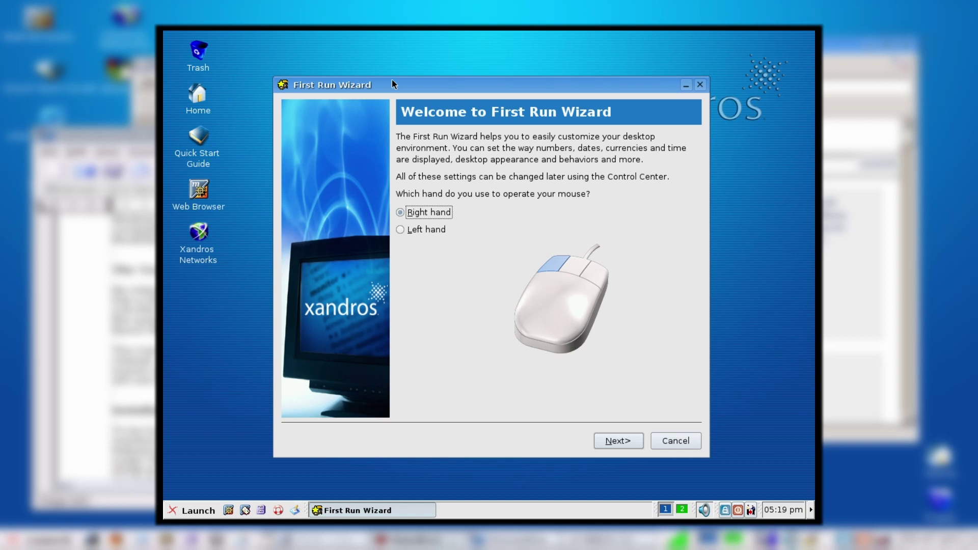
# Step: Move the First Run Wizard up, accept regional and date/time settings, and skip printer setup
pyautogui.moveTo(392, 80); pyautogui.dragTo(373, 61)
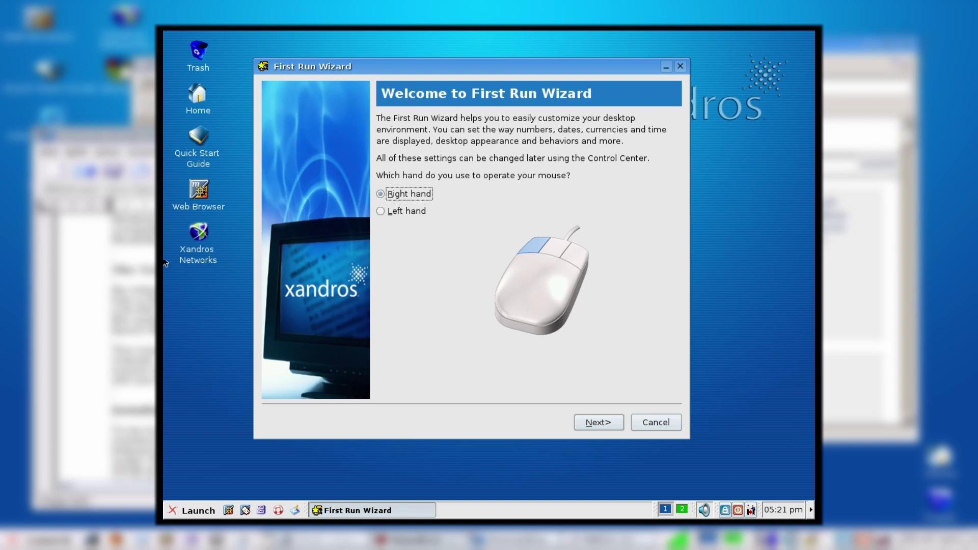
pyautogui.click(596, 422)
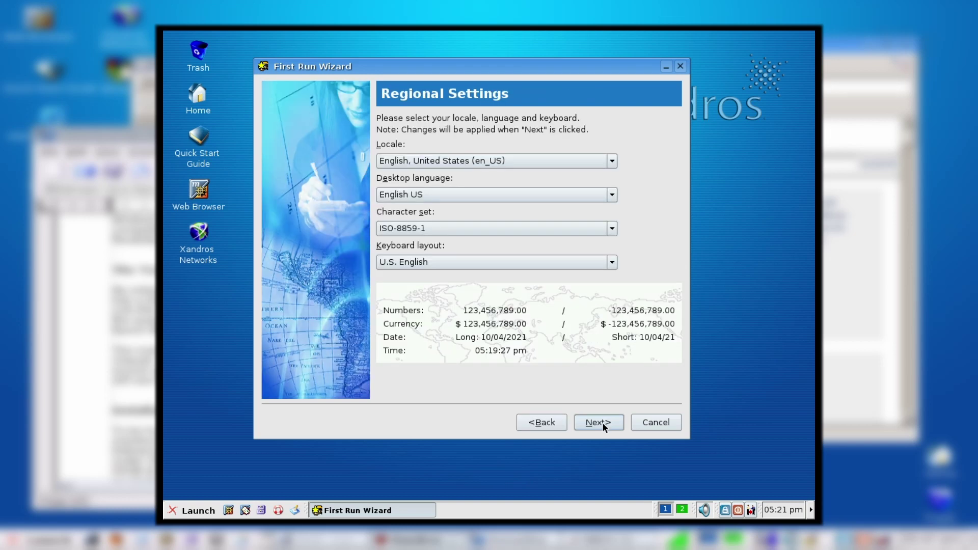
pyautogui.click(602, 422)
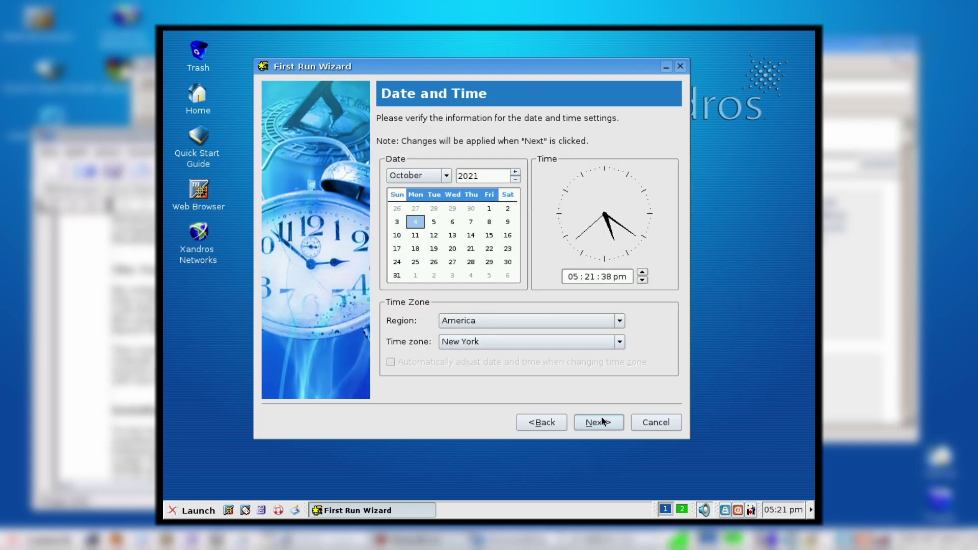
pyautogui.click(602, 421)
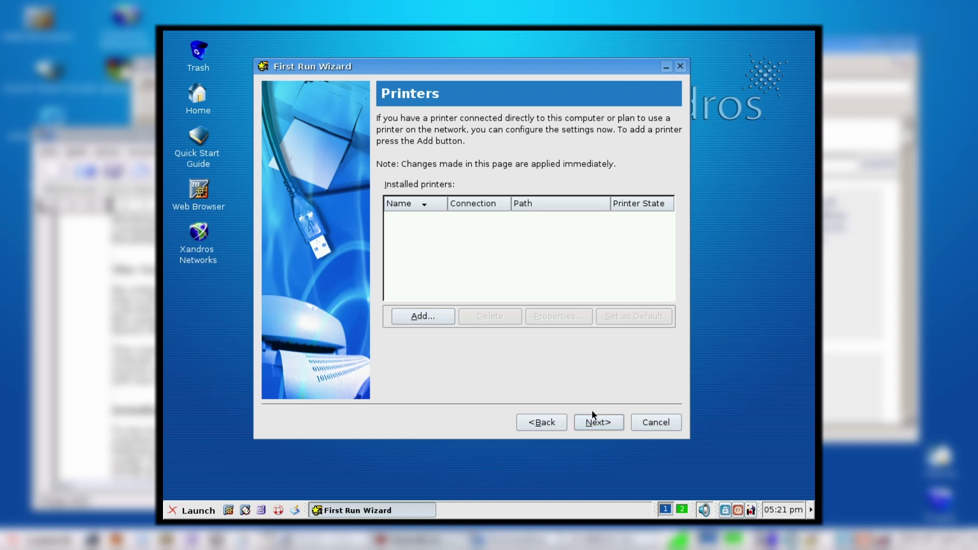
pyautogui.click(601, 420)
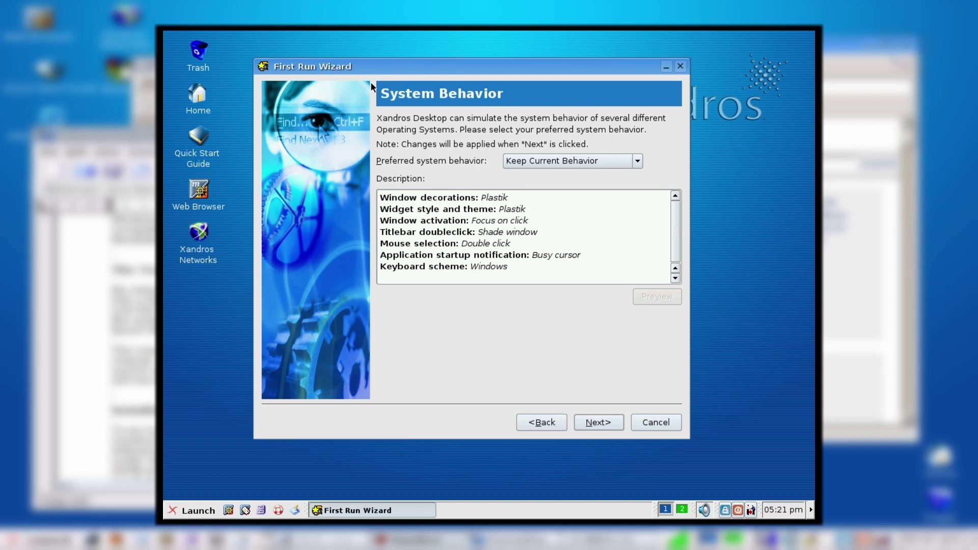
# Step: Preview the UNIX (R) and KDE (TM) system behaviours, reverting each one
pyautogui.click(637, 161)
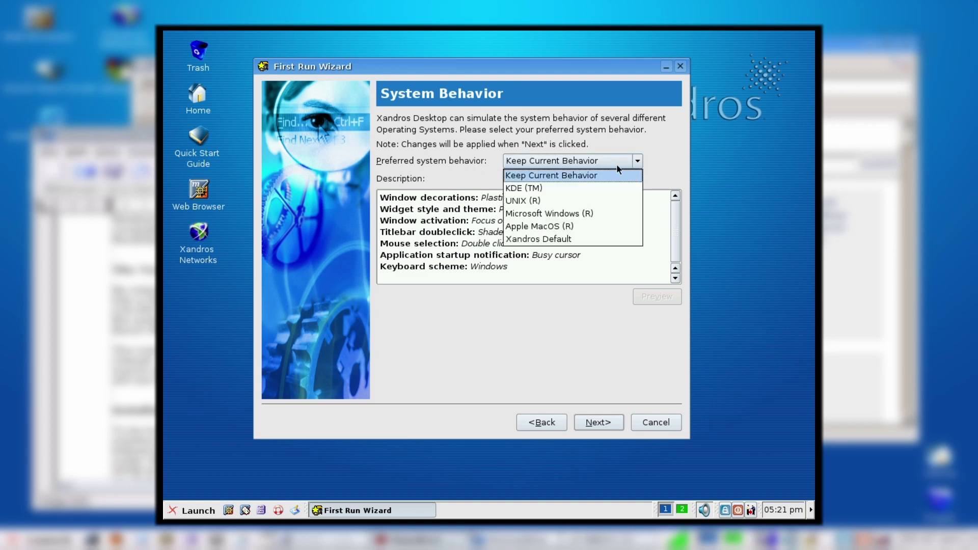
pyautogui.click(559, 200)
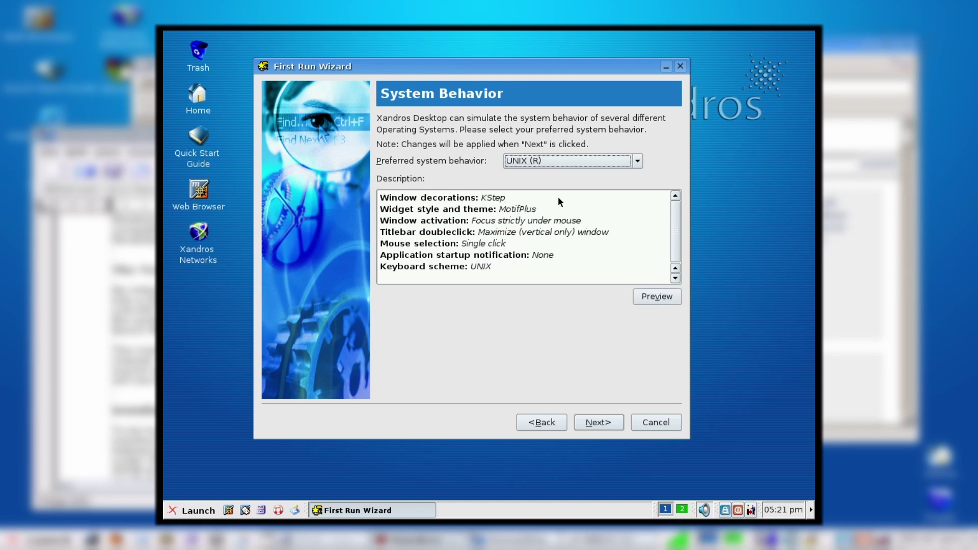
pyautogui.click(647, 295)
pyautogui.click(498, 271)
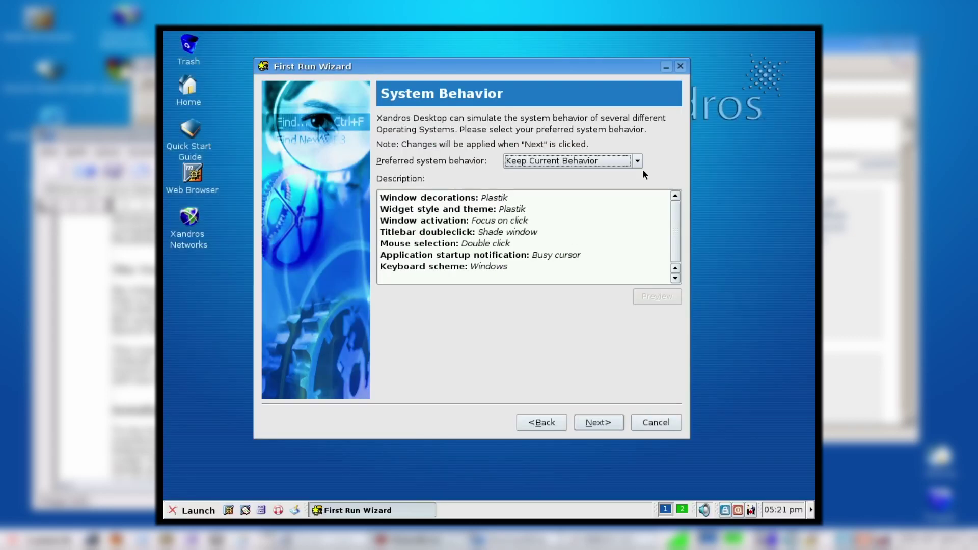
pyautogui.click(639, 160)
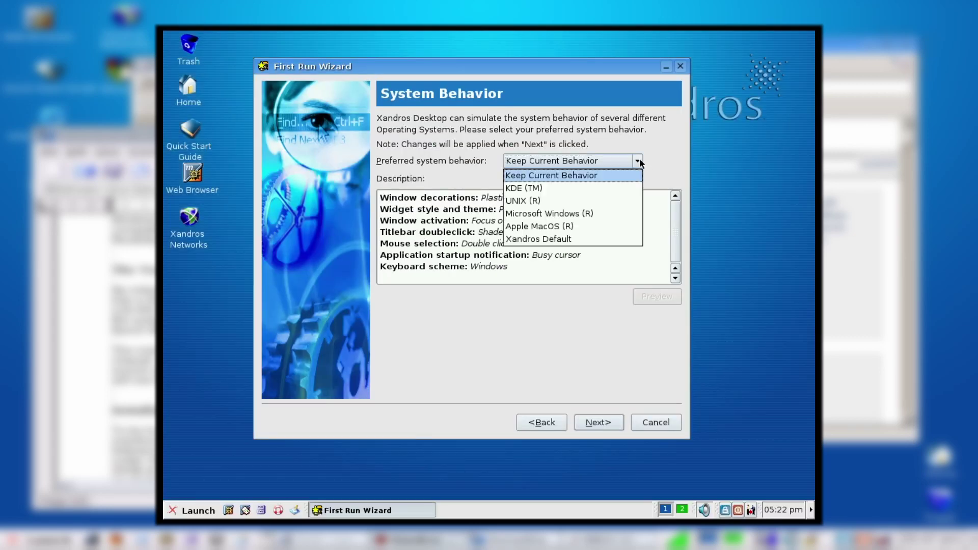
pyautogui.click(576, 187)
pyautogui.click(645, 301)
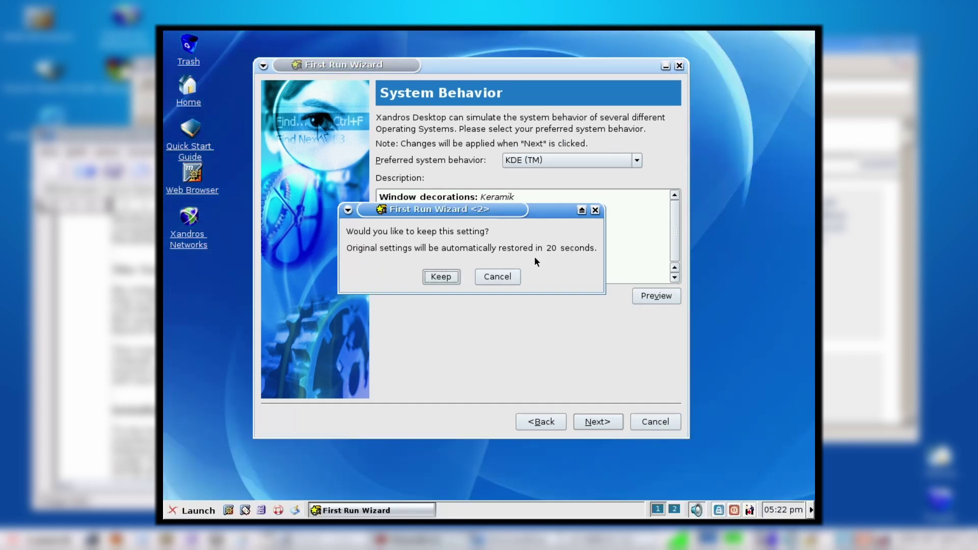
pyautogui.click(514, 275)
# Step: Preview and revert Apple MacOS (R) behaviour, then apply Xandros Default behaviour
pyautogui.click(630, 163)
pyautogui.click(600, 224)
pyautogui.click(646, 298)
pyautogui.click(498, 272)
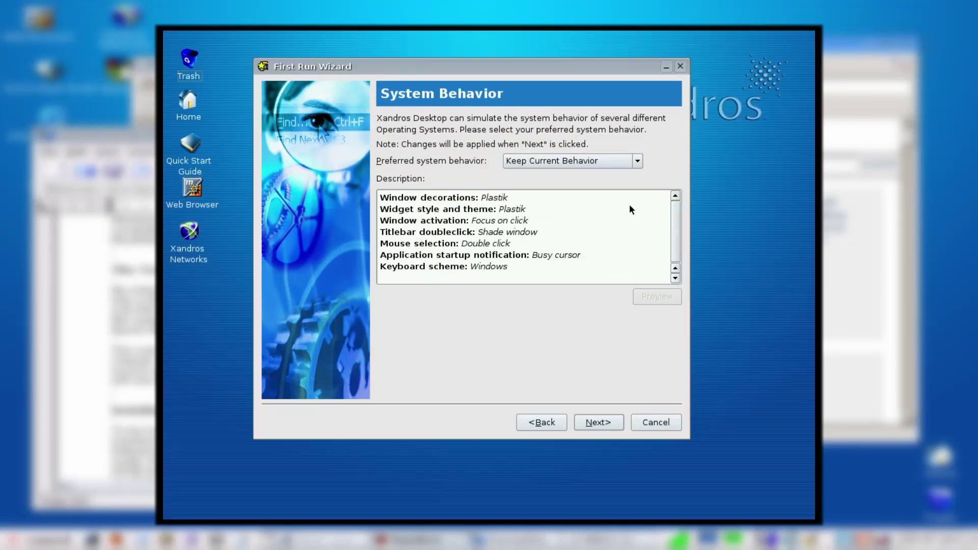
pyautogui.click(633, 163)
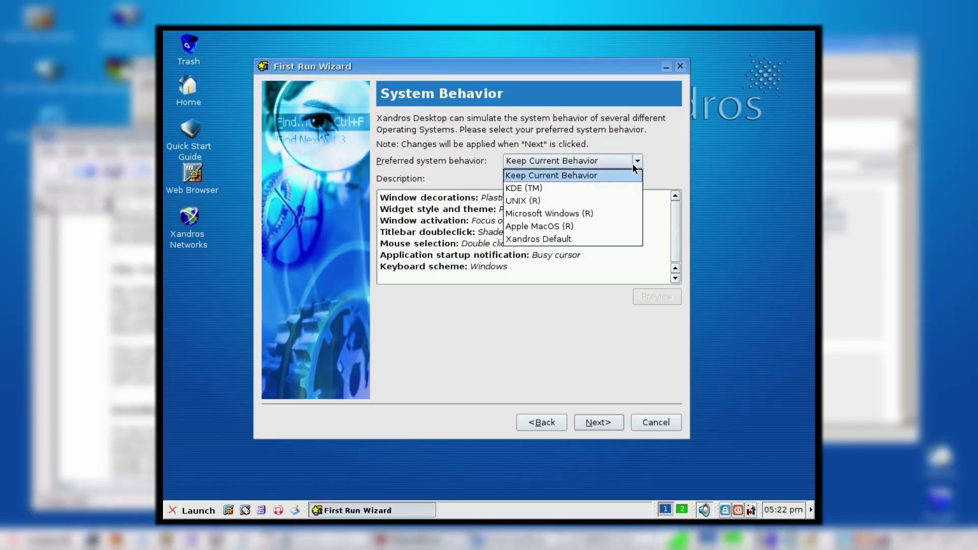
pyautogui.click(571, 238)
pyautogui.click(654, 299)
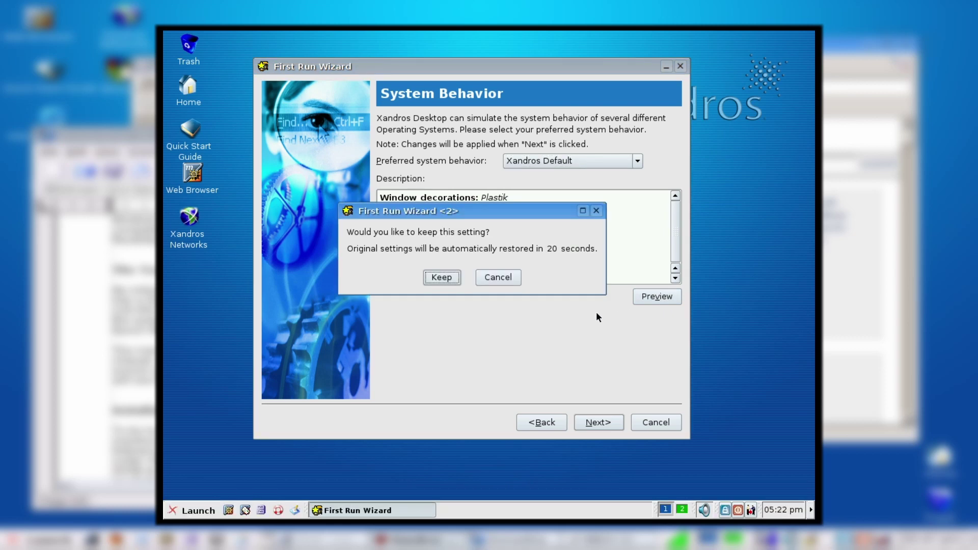
pyautogui.click(458, 280)
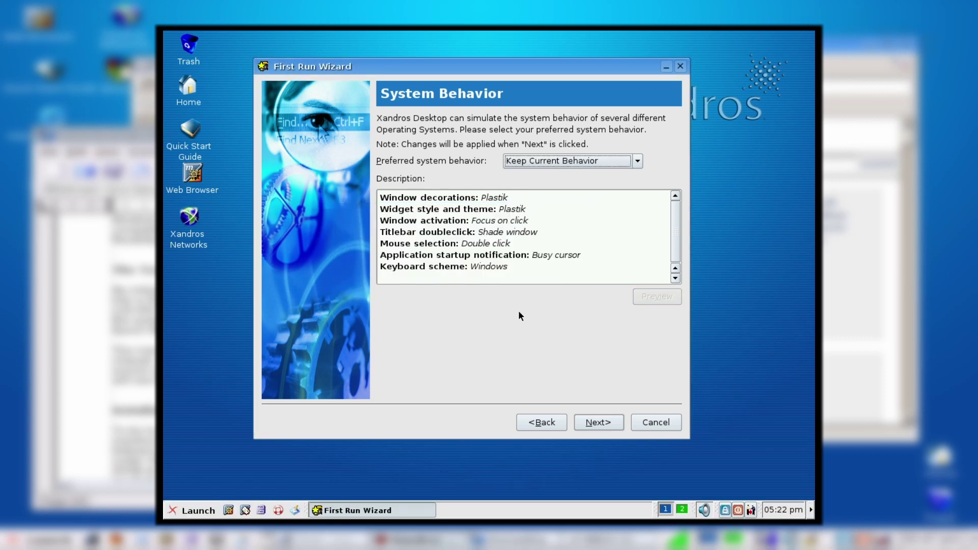
# Step: Decline online registration and finish the First Run Wizard
pyautogui.click(599, 423)
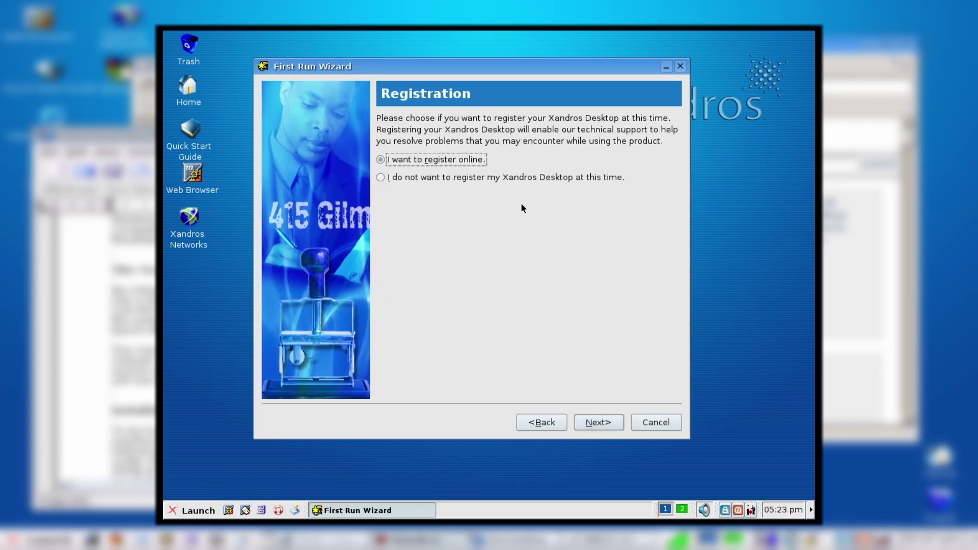
pyautogui.click(560, 179)
pyautogui.click(597, 424)
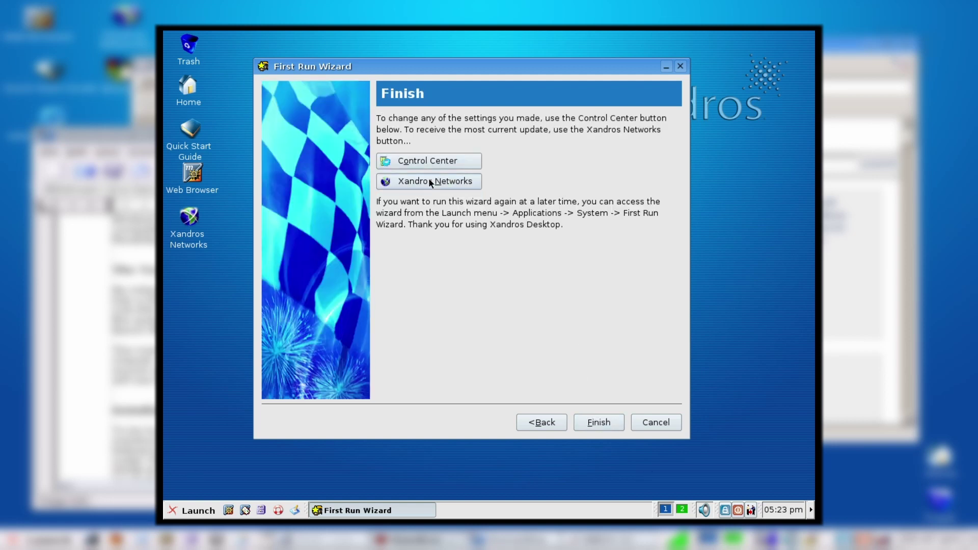
pyautogui.click(596, 423)
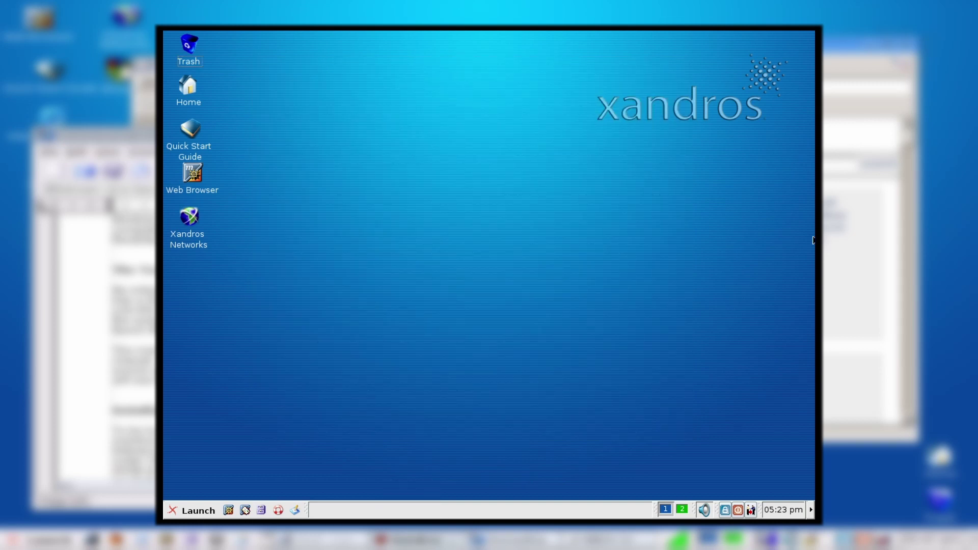
pyautogui.rightClick(459, 125)
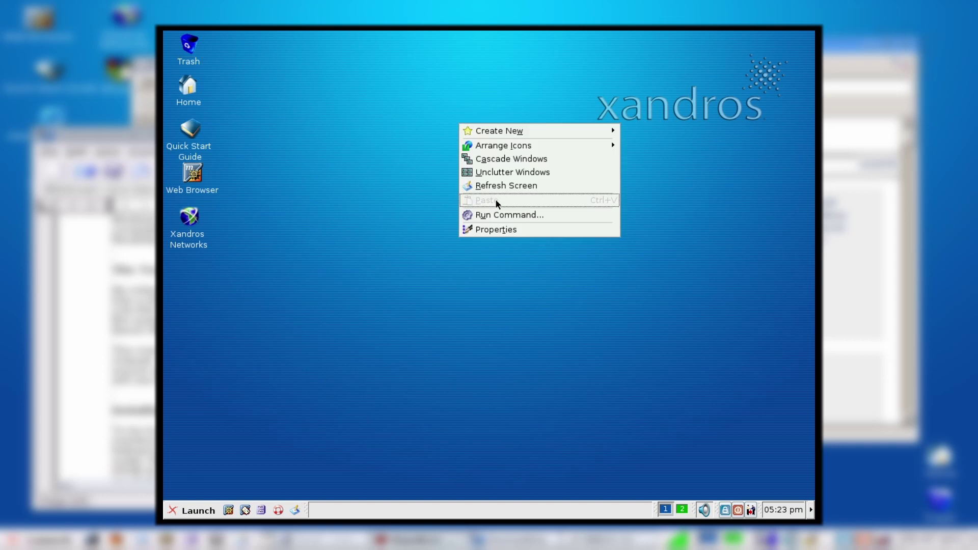
pyautogui.click(502, 234)
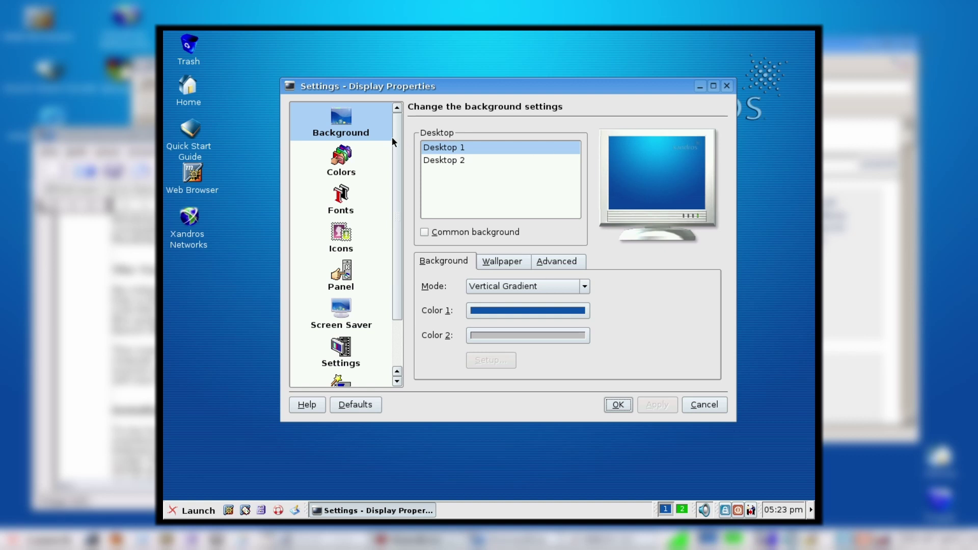
pyautogui.click(350, 157)
pyautogui.click(344, 200)
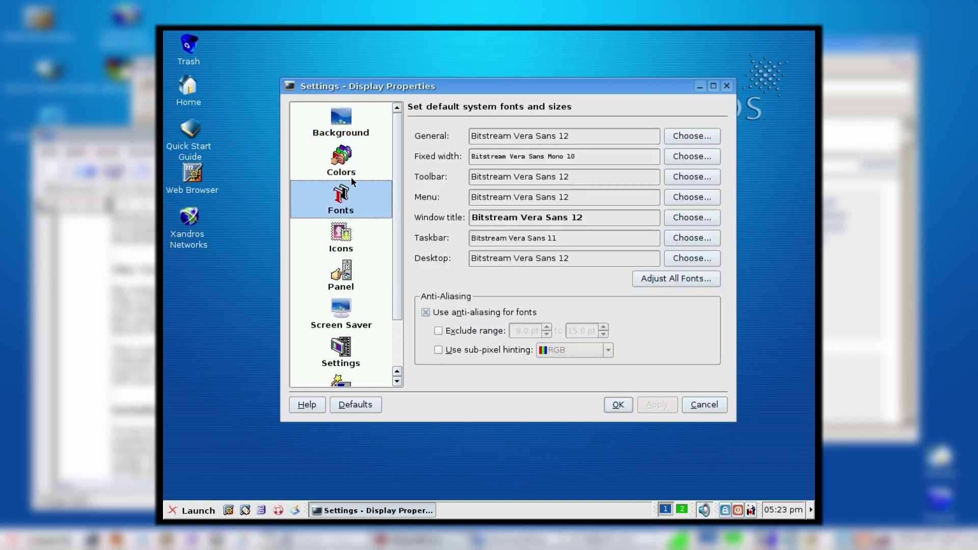
pyautogui.click(351, 175)
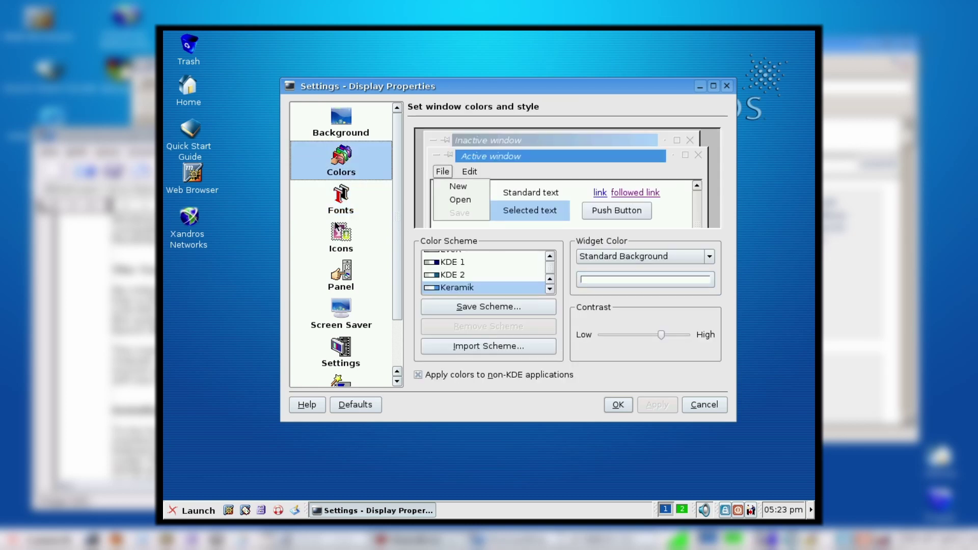
pyautogui.click(340, 247)
pyautogui.click(345, 273)
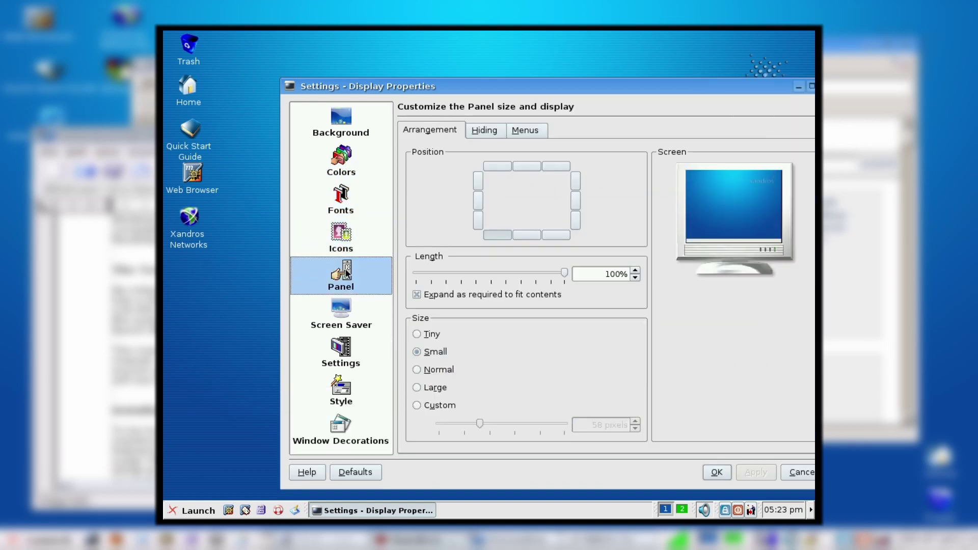
pyautogui.click(341, 310)
pyautogui.scroll(-20, 571, 293)
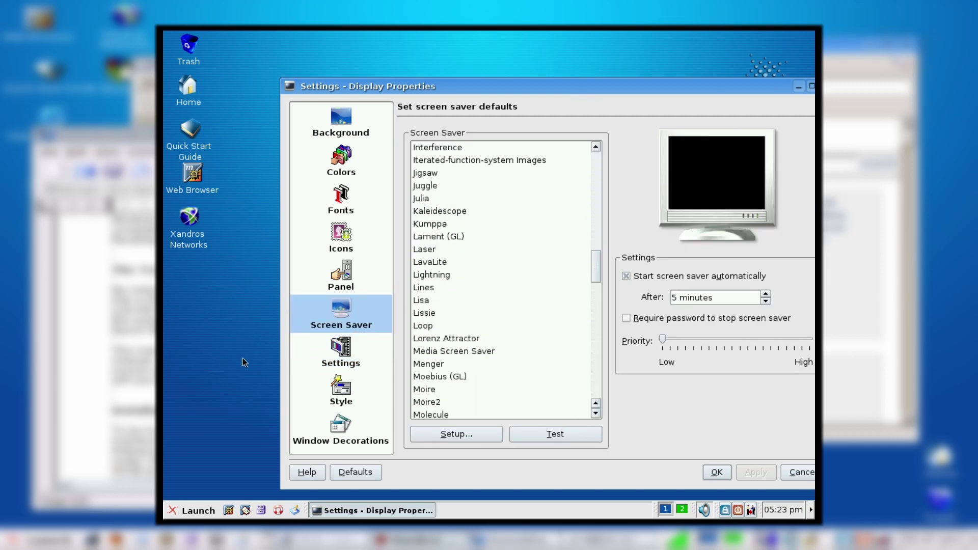
pyautogui.click(322, 363)
pyautogui.click(340, 381)
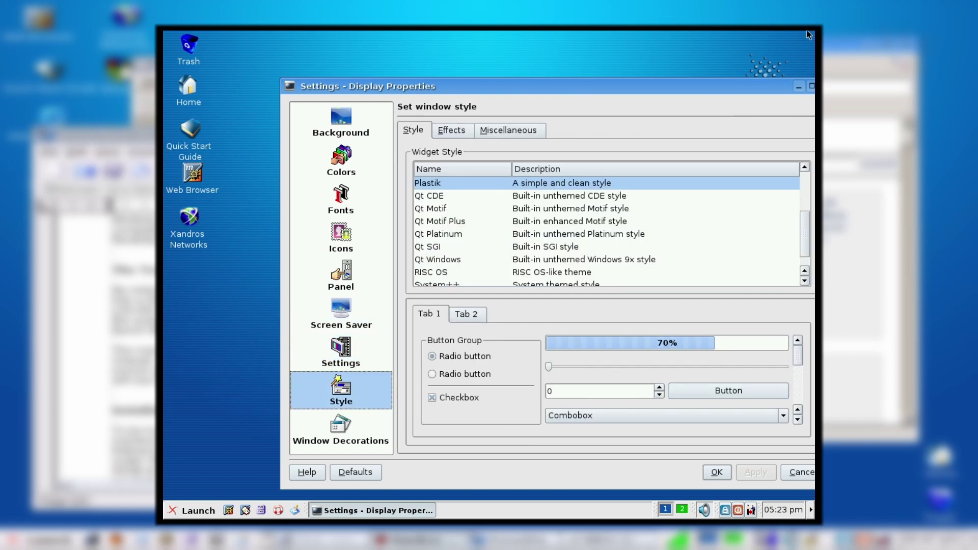
pyautogui.moveTo(775, 86); pyautogui.dragTo(696, 85)
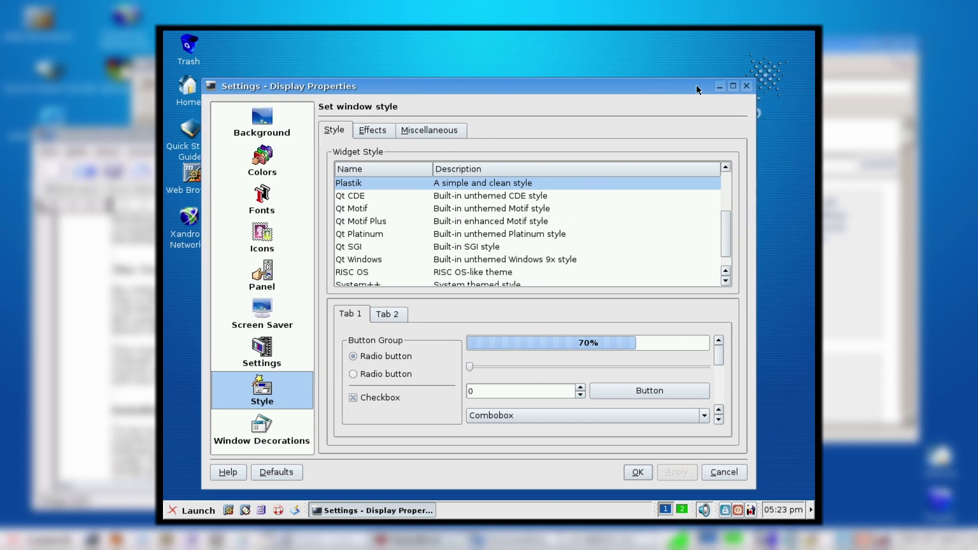
pyautogui.click(746, 87)
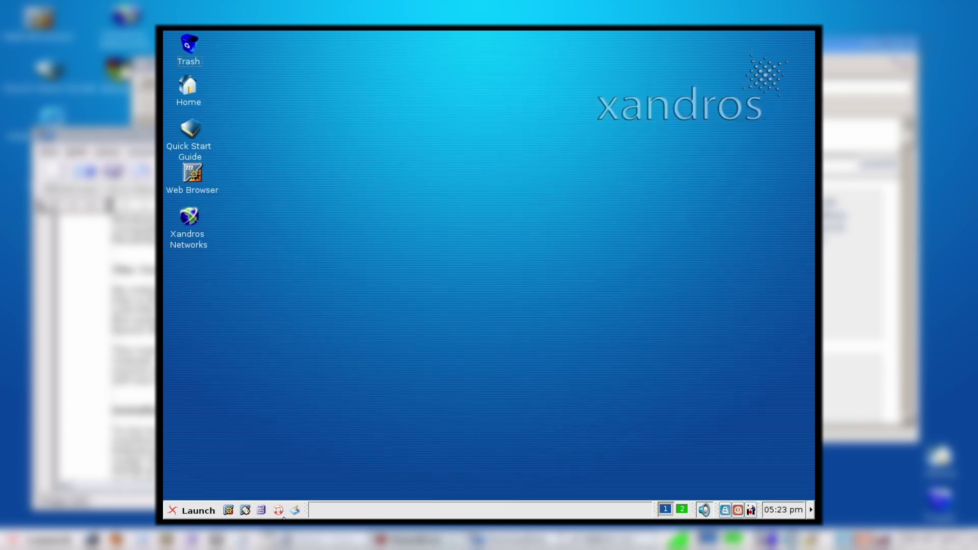
pyautogui.click(196, 511)
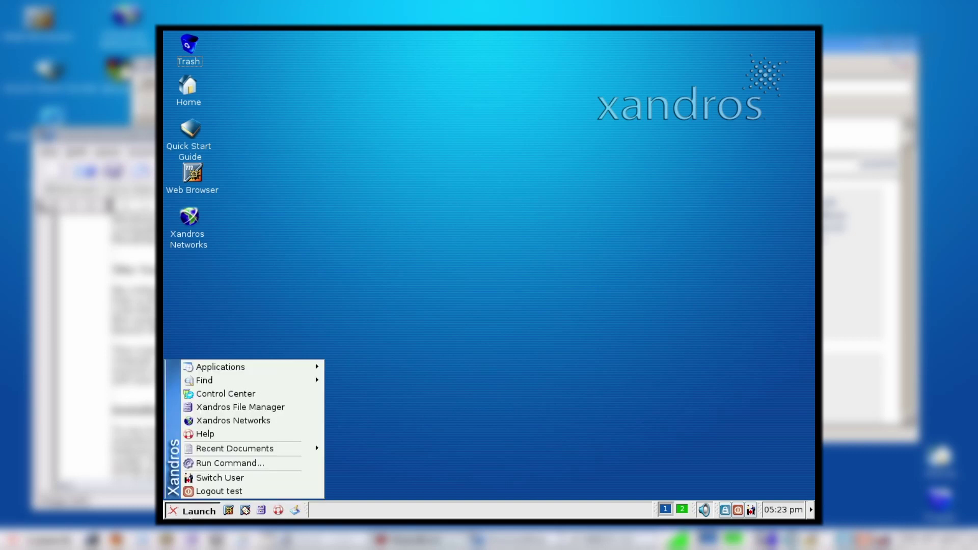
pyautogui.moveTo(284, 367)
pyautogui.moveTo(394, 370)
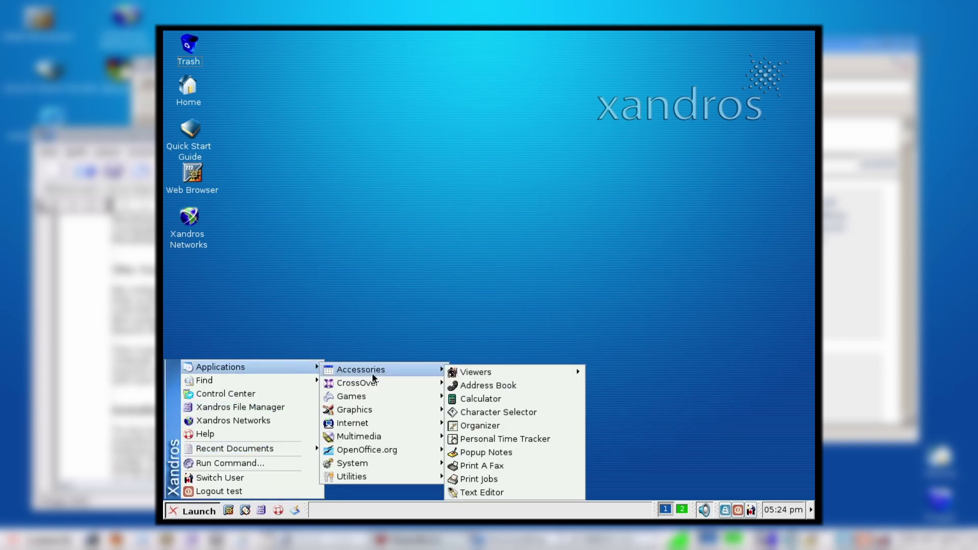
pyautogui.moveTo(468, 373)
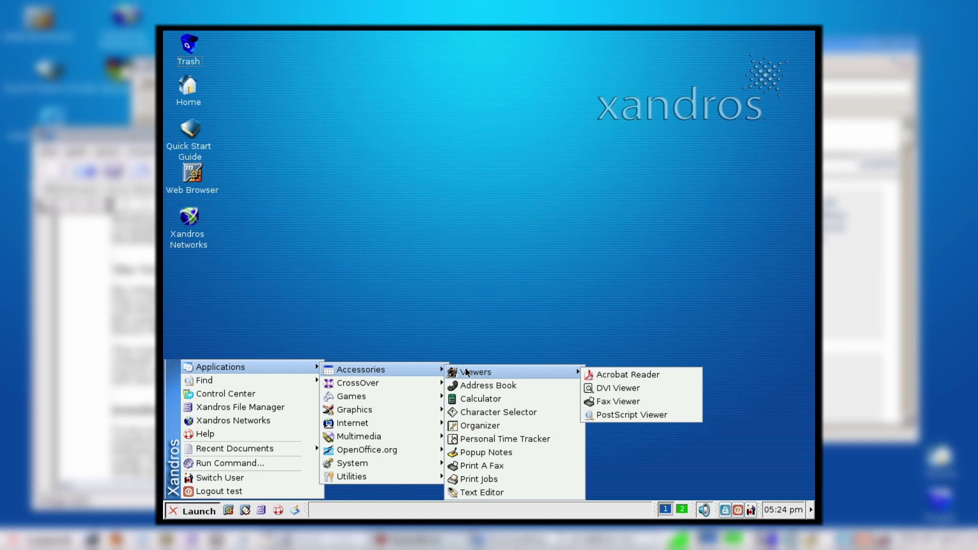
pyautogui.moveTo(416, 384)
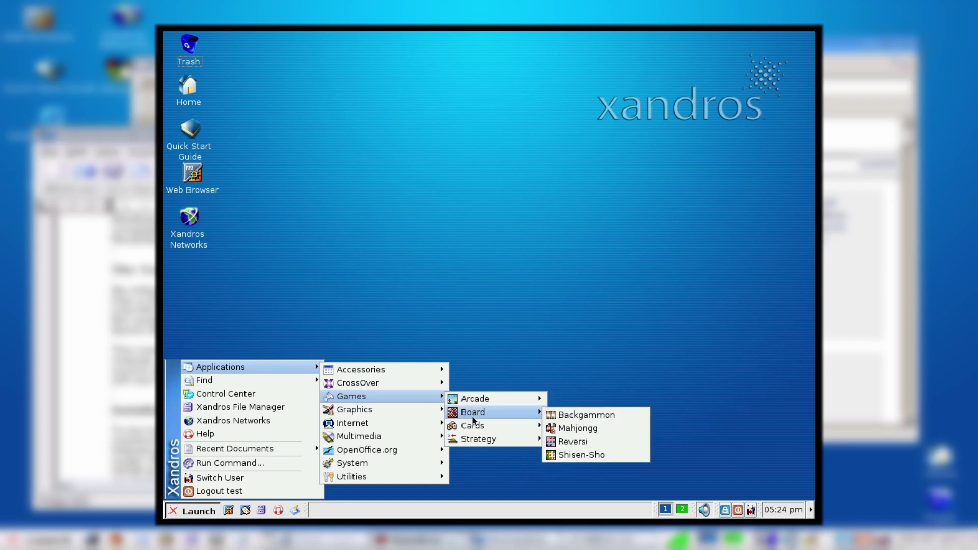
pyautogui.moveTo(473, 426)
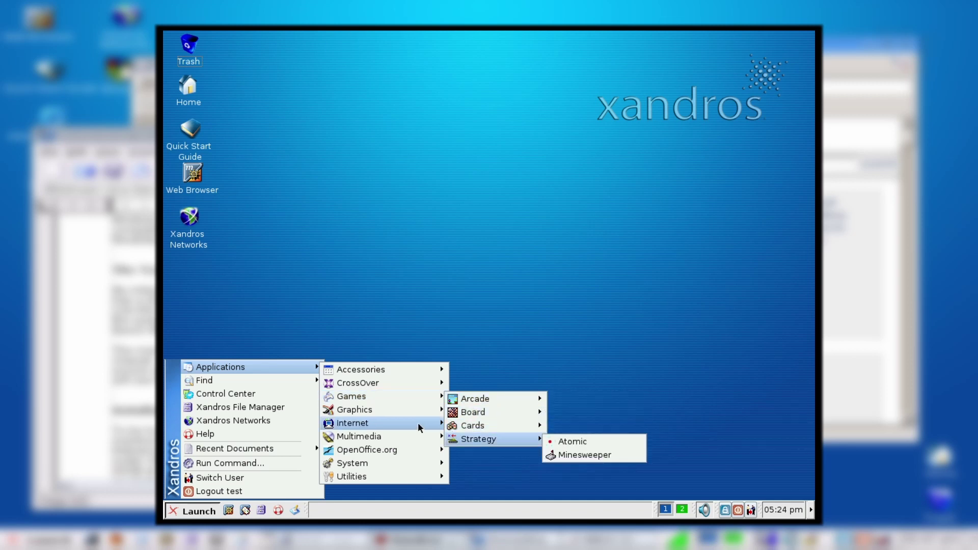
pyautogui.moveTo(412, 424)
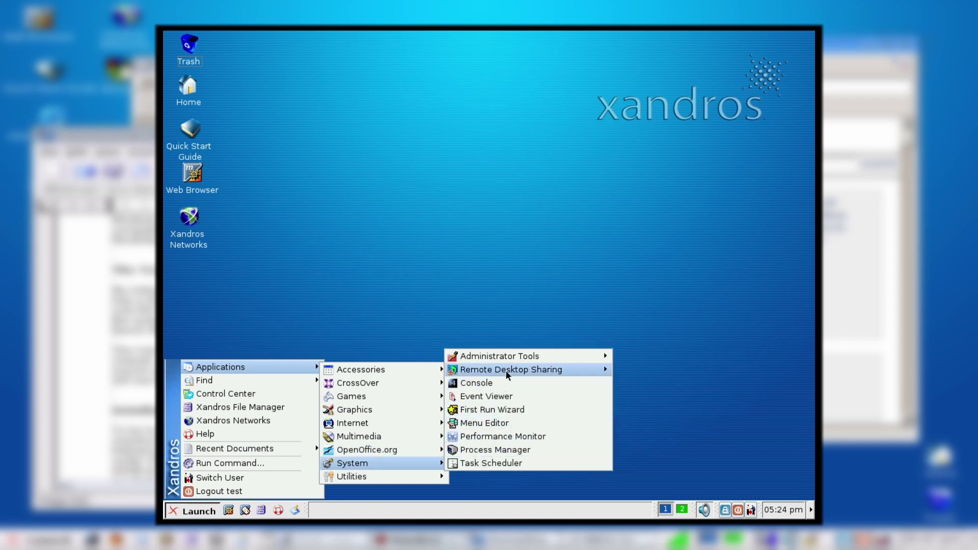
pyautogui.moveTo(507, 359)
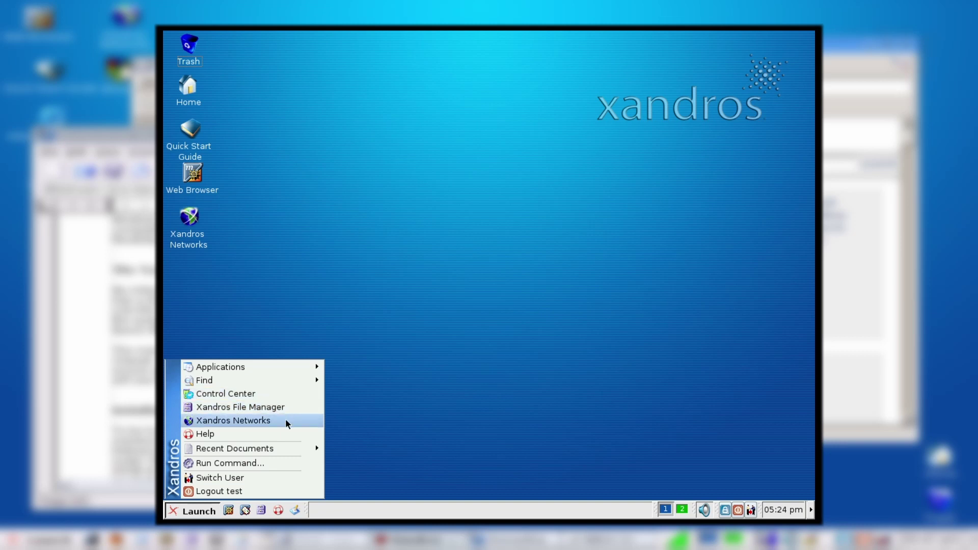
pyautogui.click(285, 88)
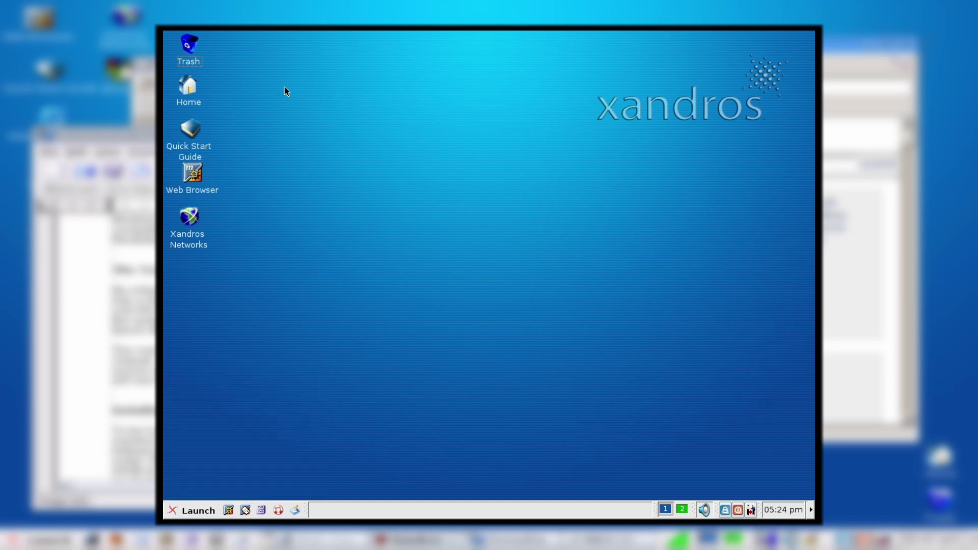
# Step: Open the home folder /home/test from the Home desktop icon and reposition the window
pyautogui.doubleClick(189, 91)
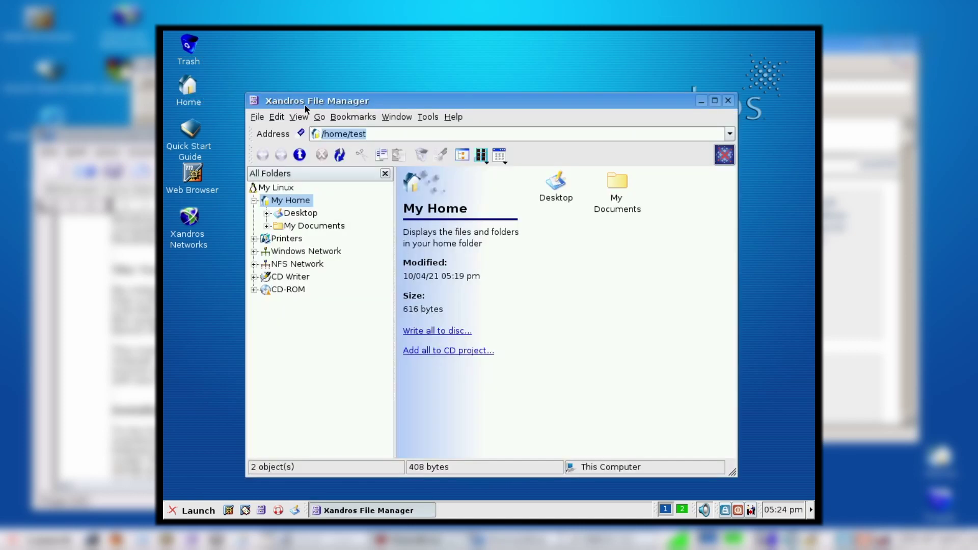
pyautogui.moveTo(318, 106); pyautogui.dragTo(344, 85)
pyautogui.press('End')
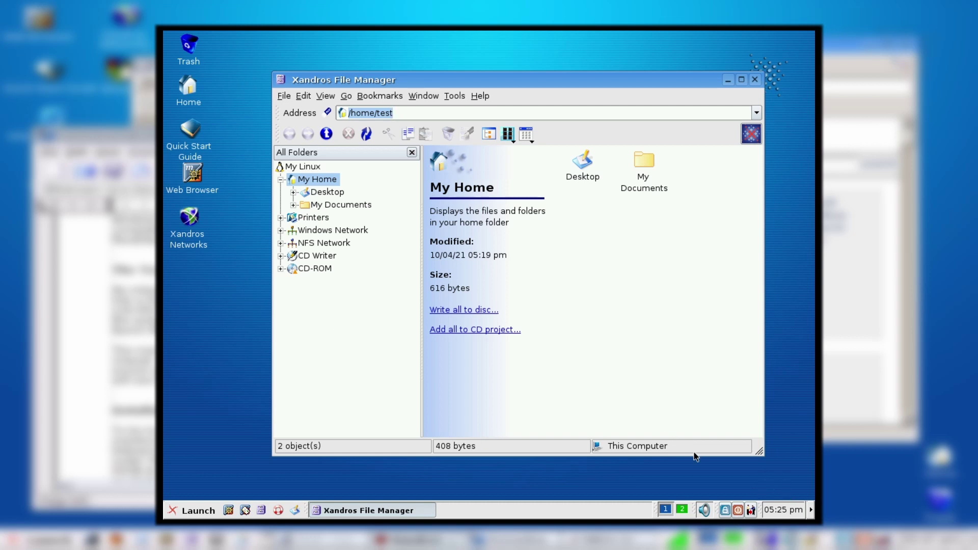
# Step: Hide and restore the bottom taskbar panel, then open and dismiss the Launch menu
pyautogui.click(811, 510)
pyautogui.click(811, 509)
pyautogui.click(192, 511)
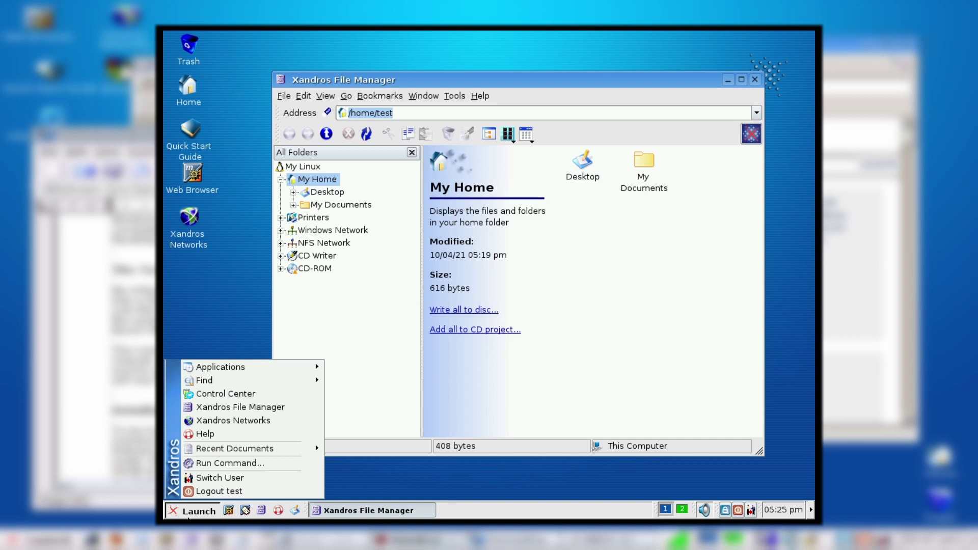
pyautogui.click(714, 312)
pyautogui.click(480, 96)
pyautogui.click(502, 147)
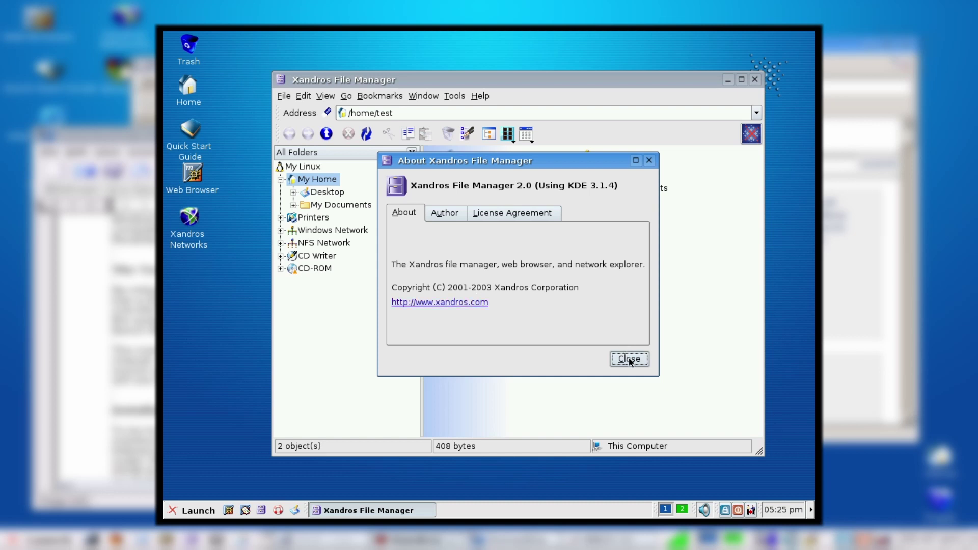
pyautogui.click(462, 214)
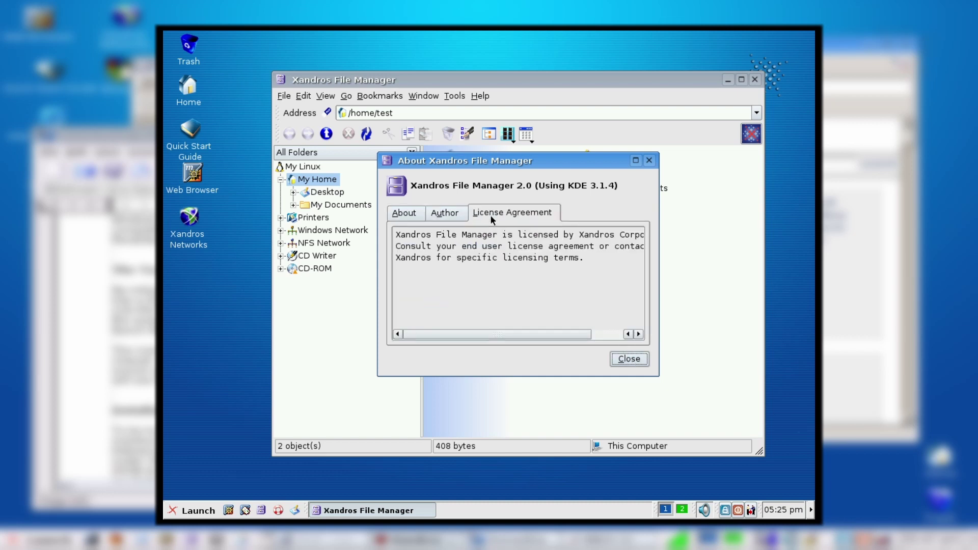
pyautogui.moveTo(517, 334); pyautogui.dragTo(405, 200)
pyautogui.click(414, 213)
pyautogui.click(443, 213)
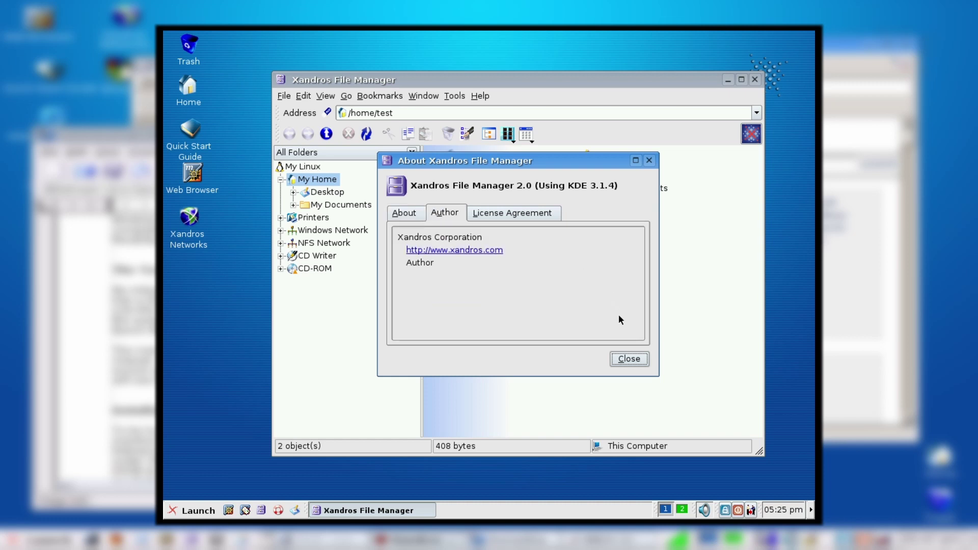
pyautogui.click(630, 358)
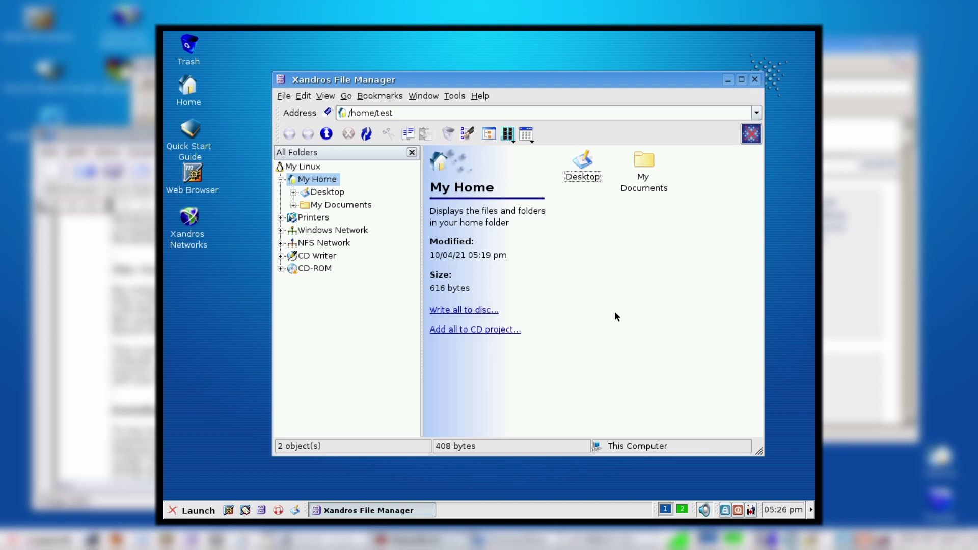
# Step: Open My Documents > My Pictures, then go back up two levels to My Home
pyautogui.doubleClick(618, 169)
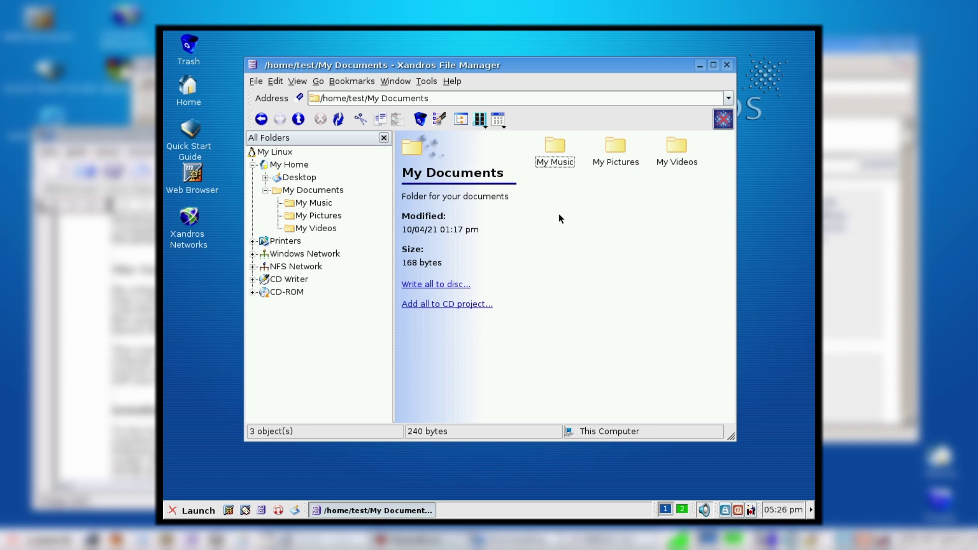
pyautogui.doubleClick(627, 162)
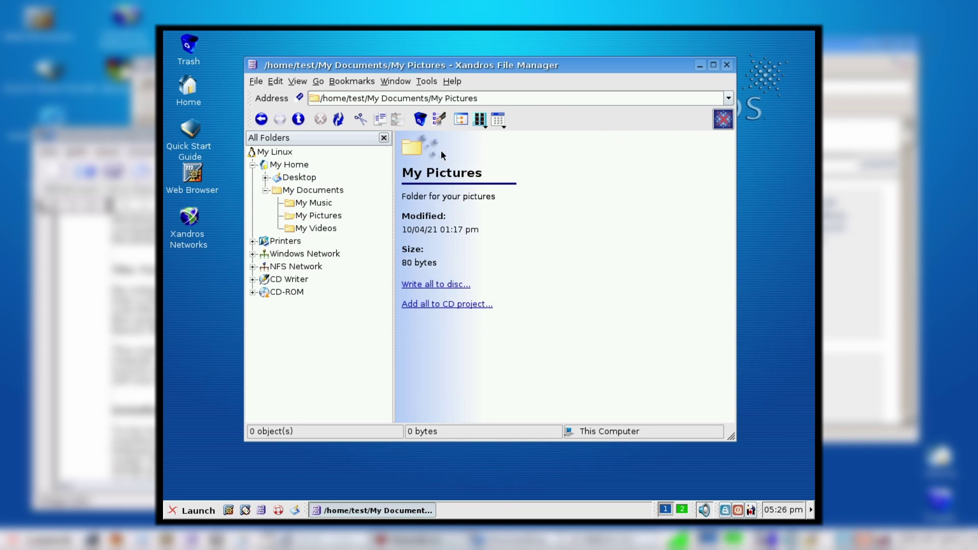
pyautogui.click(298, 119)
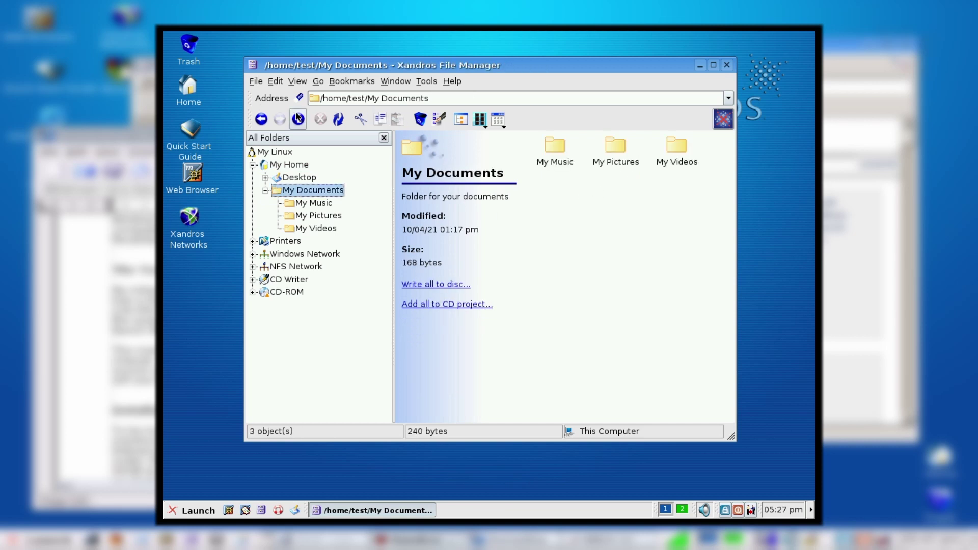
pyautogui.click(298, 119)
# Step: Browse Printers, Windows Network, NFS Network, My Linux and My Home, then close the file manager
pyautogui.click(312, 244)
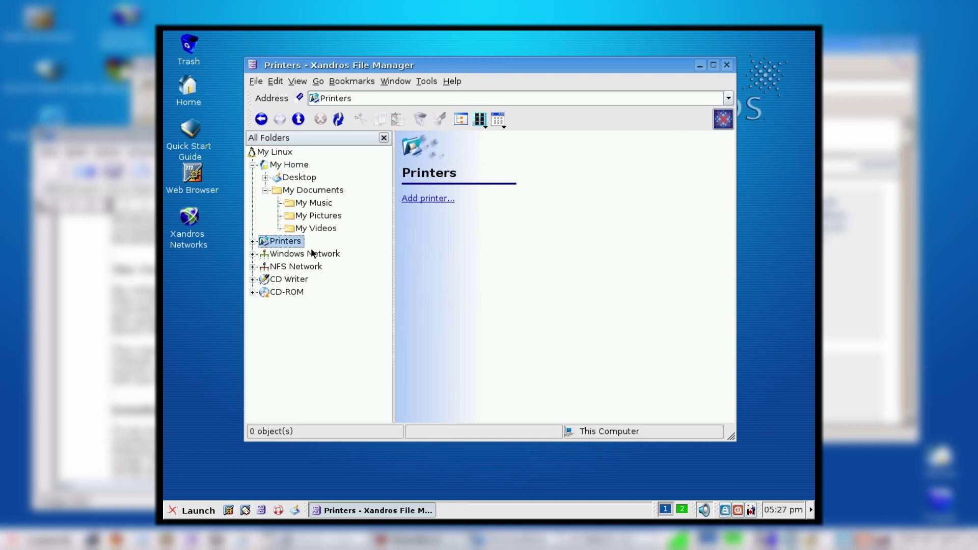
pyautogui.click(312, 252)
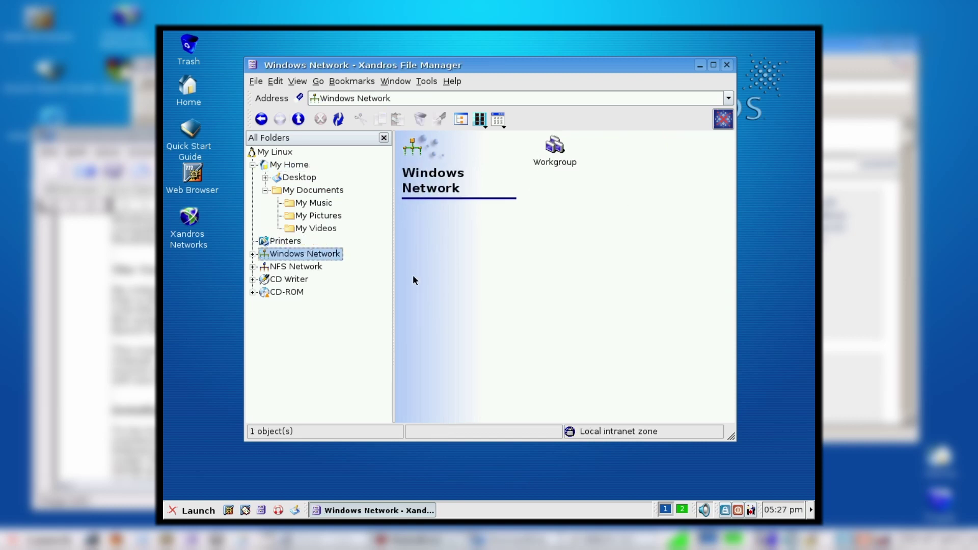
pyautogui.click(319, 265)
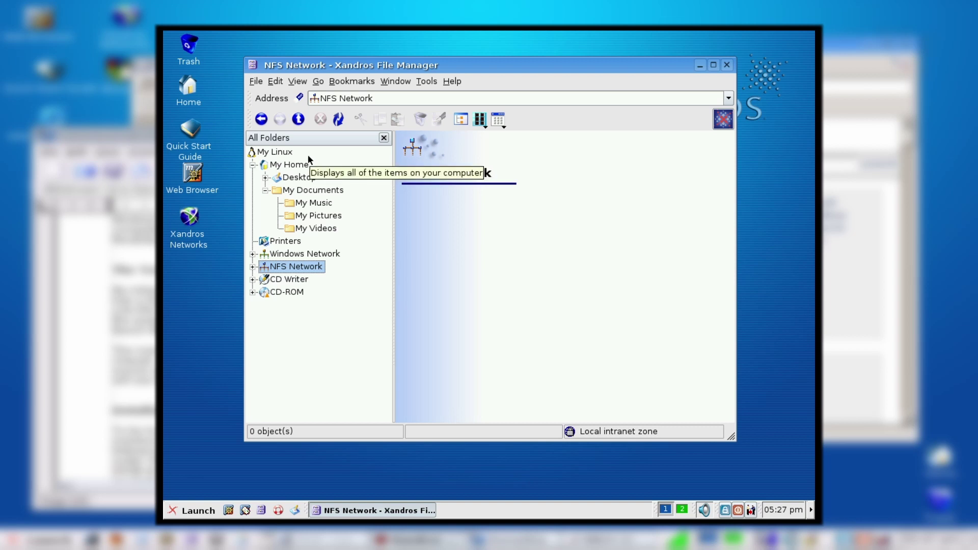
pyautogui.click(308, 155)
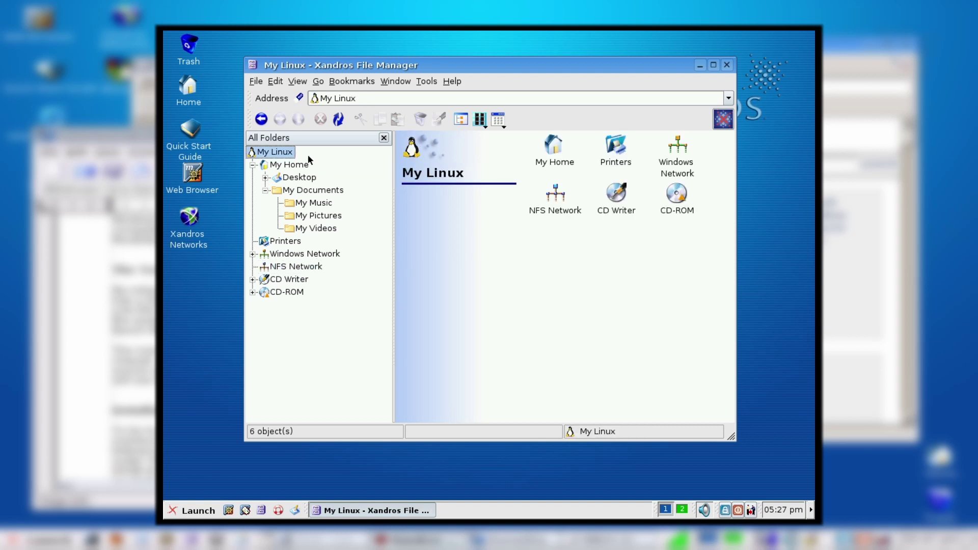
pyautogui.click(278, 165)
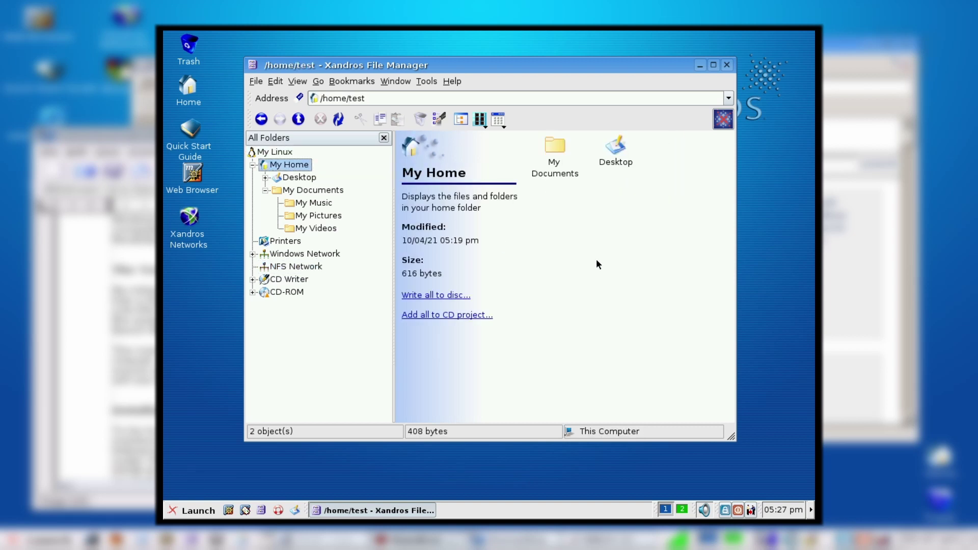
pyautogui.moveTo(426, 65); pyautogui.dragTo(457, 65)
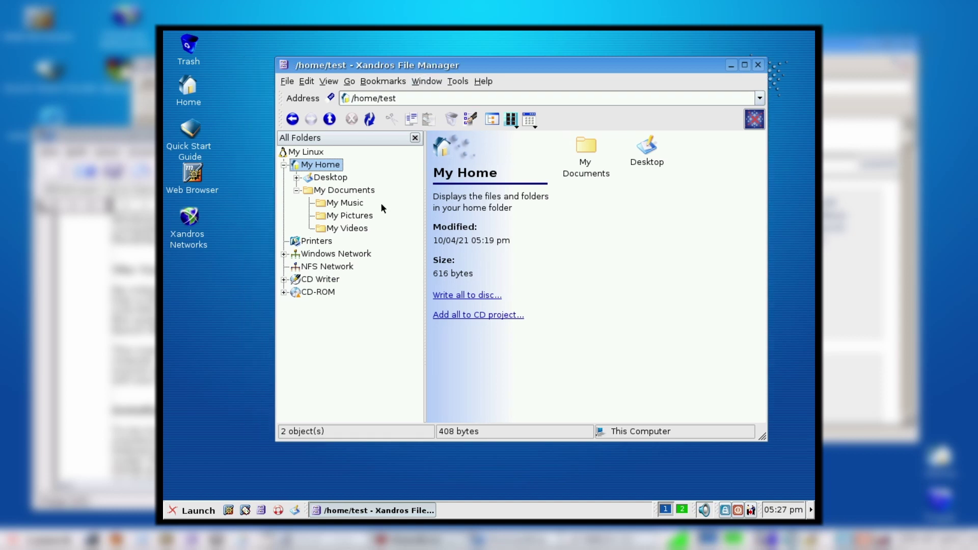
pyautogui.click(757, 66)
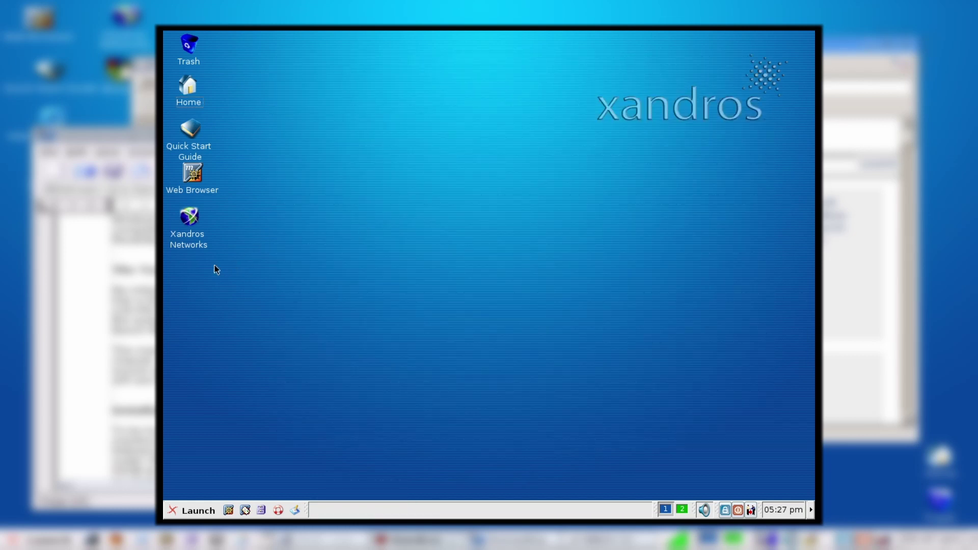
# Step: Launch Xandros Networks from its desktop icon and allow it to download package information
pyautogui.click(184, 222)
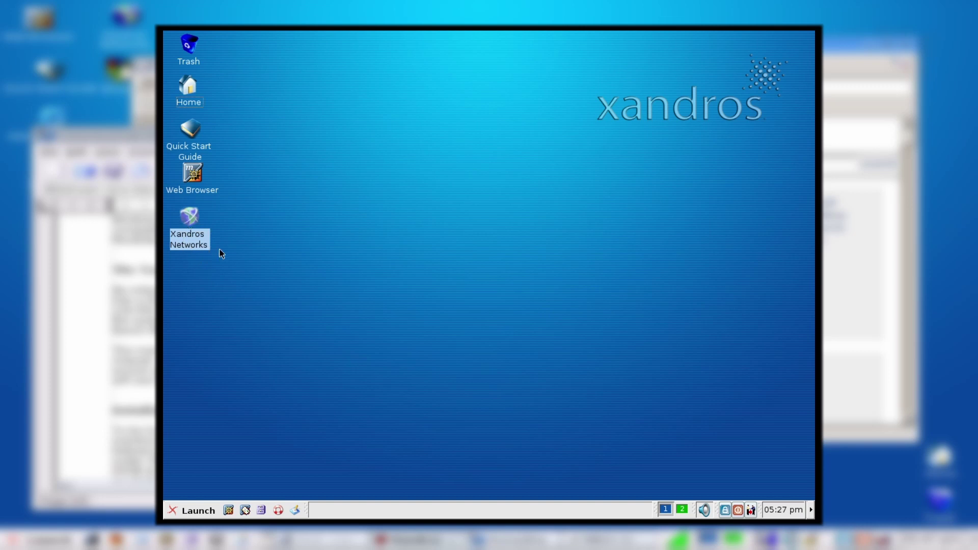
pyautogui.click(252, 289)
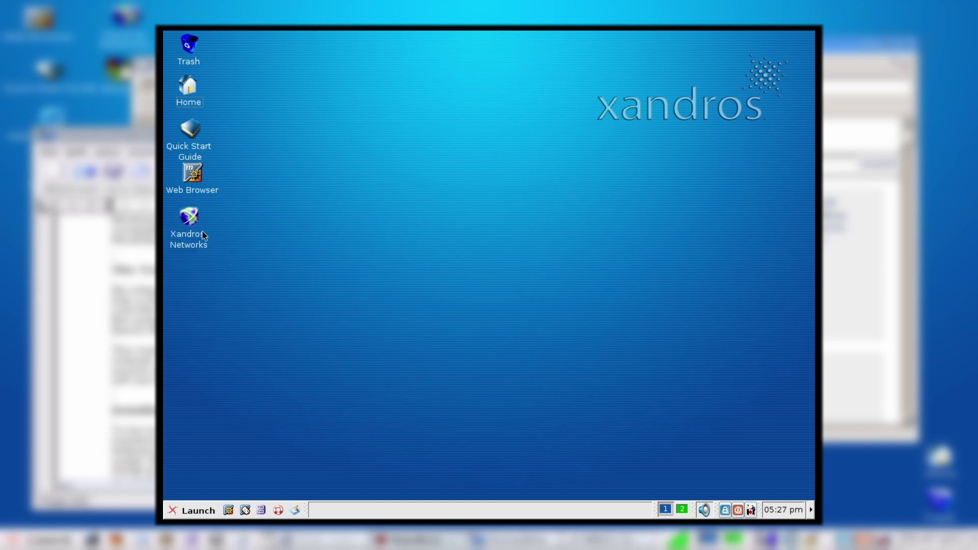
pyautogui.doubleClick(189, 222)
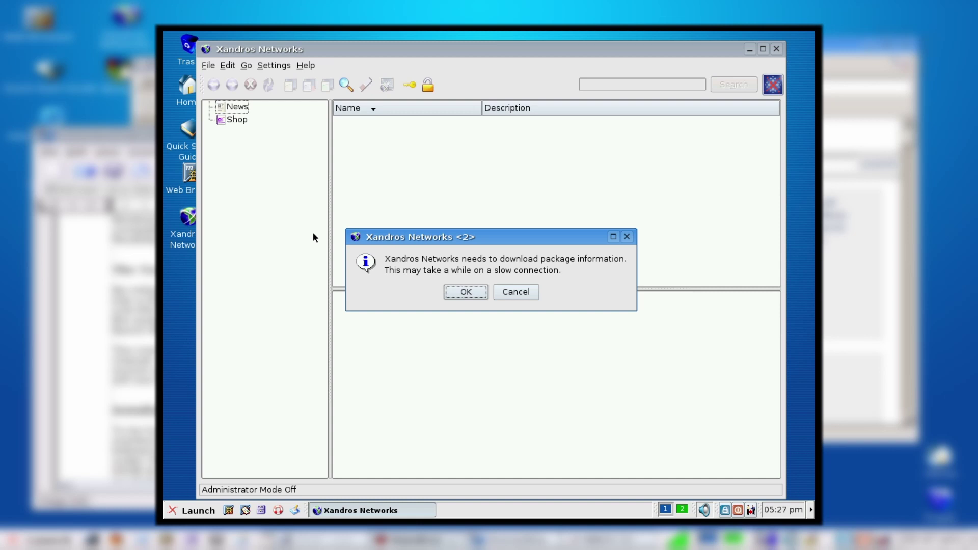
pyautogui.click(462, 298)
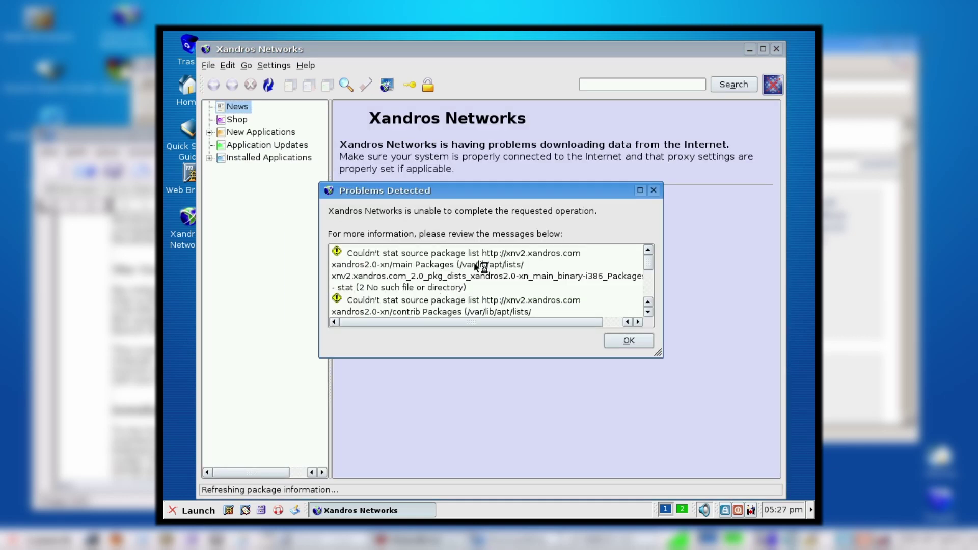
# Step: Dismiss the problem report and browse New Applications: Database Management, Development and Editors
pyautogui.click(632, 340)
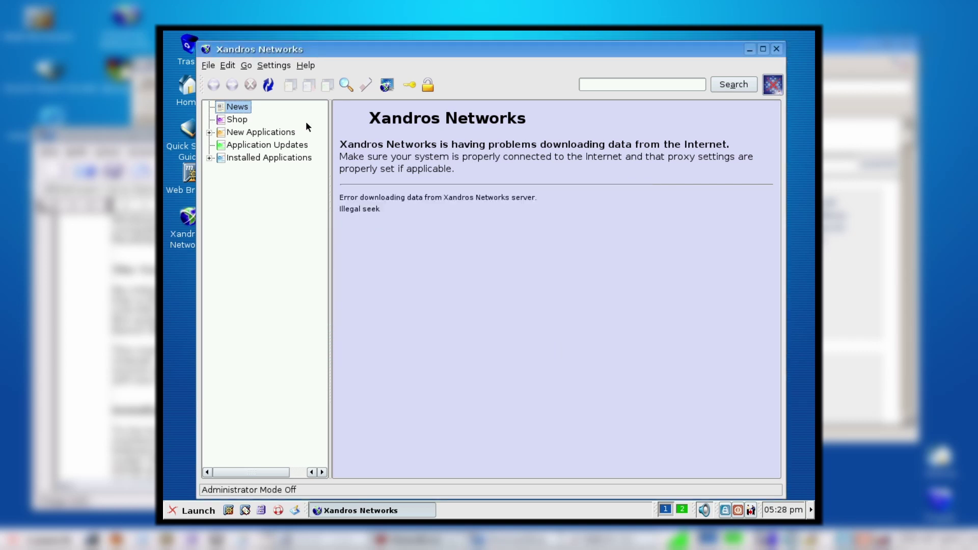
pyautogui.click(245, 120)
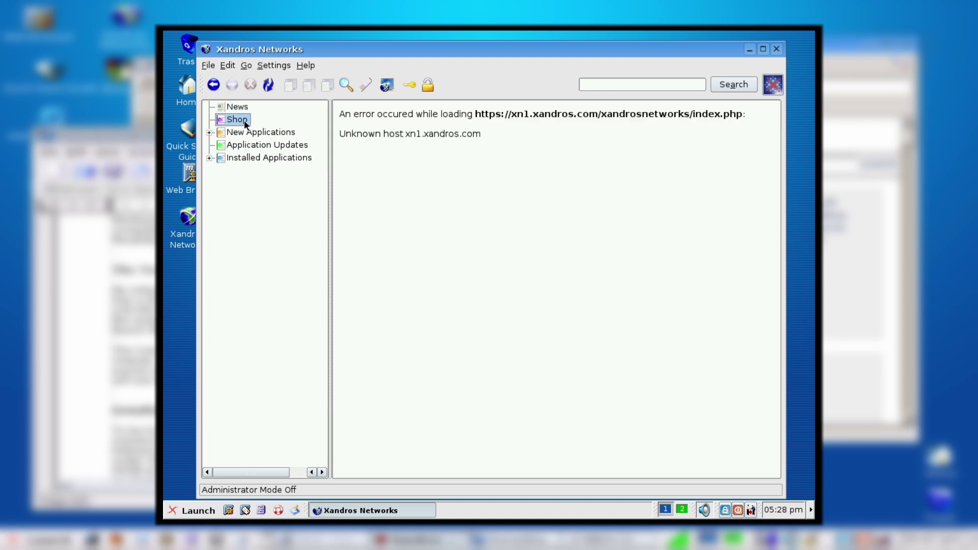
pyautogui.click(243, 134)
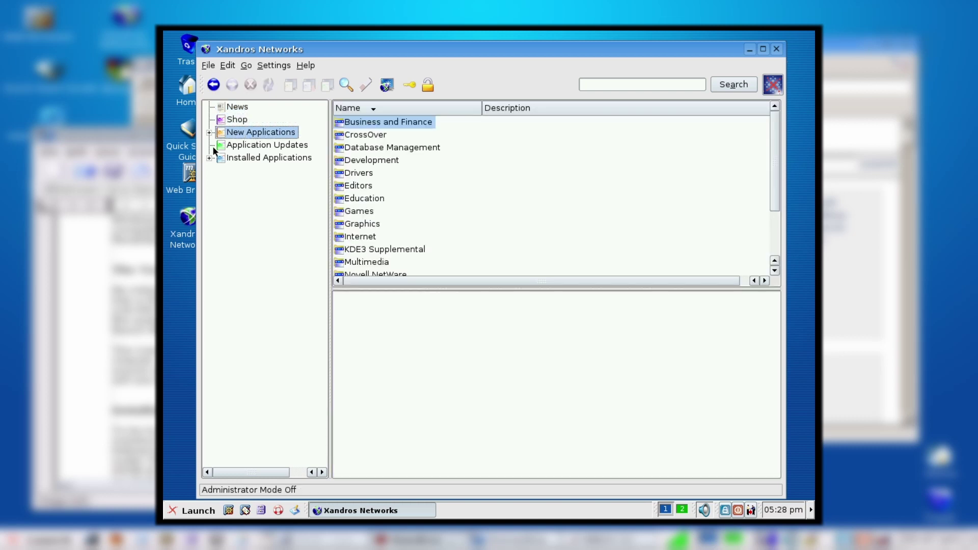
pyautogui.click(209, 133)
pyautogui.click(241, 175)
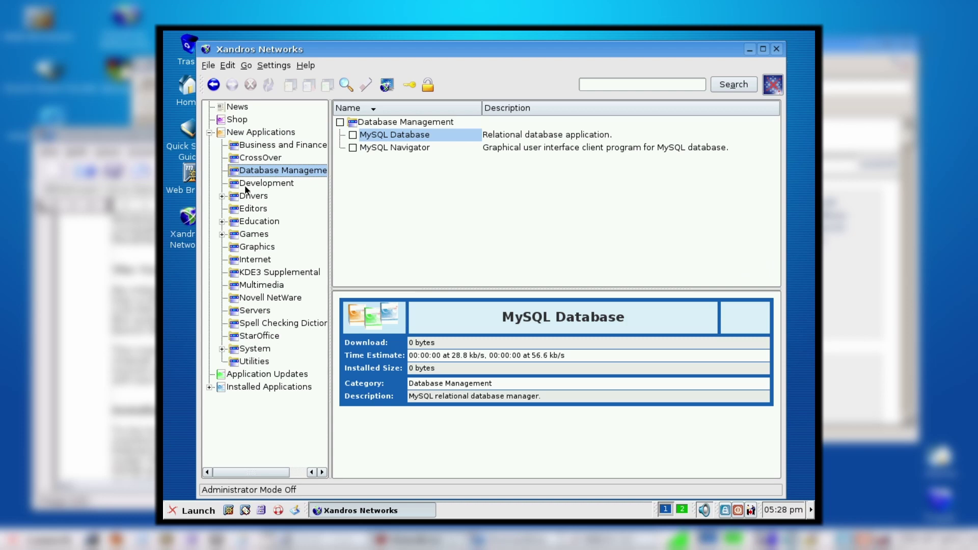
pyautogui.click(245, 187)
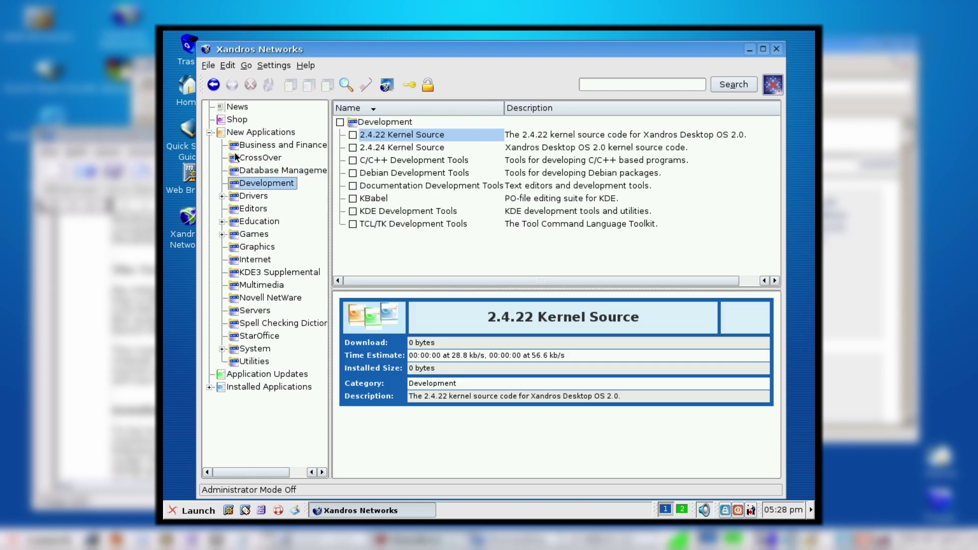
pyautogui.click(253, 210)
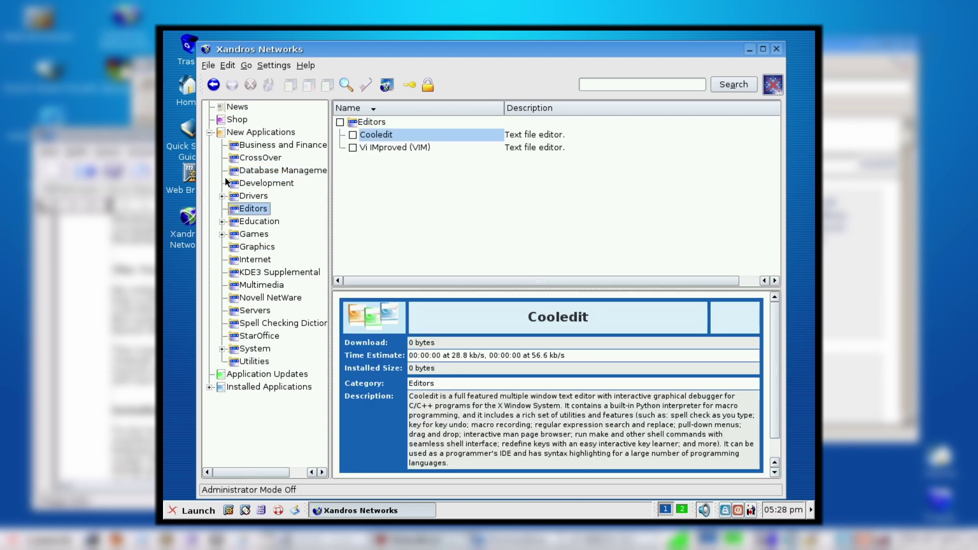
pyautogui.click(209, 133)
# Step: Check Application Updates, view installed Games and Graphics applications, and inspect the Settings menu
pyautogui.click(227, 146)
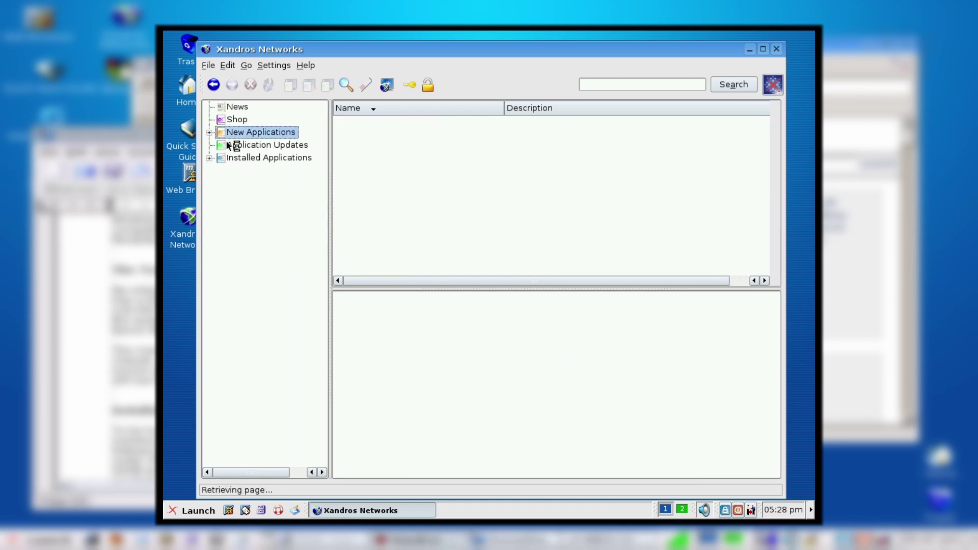
pyautogui.click(241, 160)
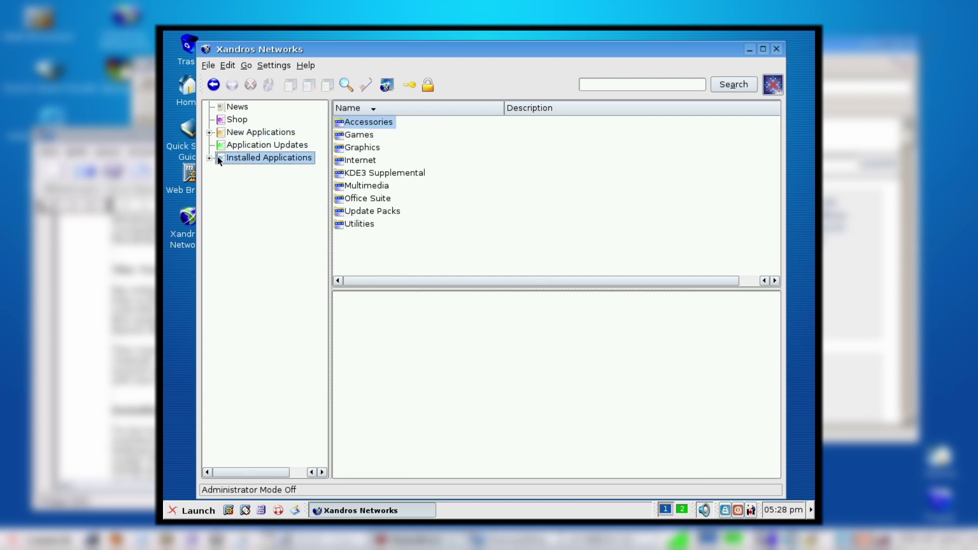
pyautogui.click(209, 158)
pyautogui.click(238, 188)
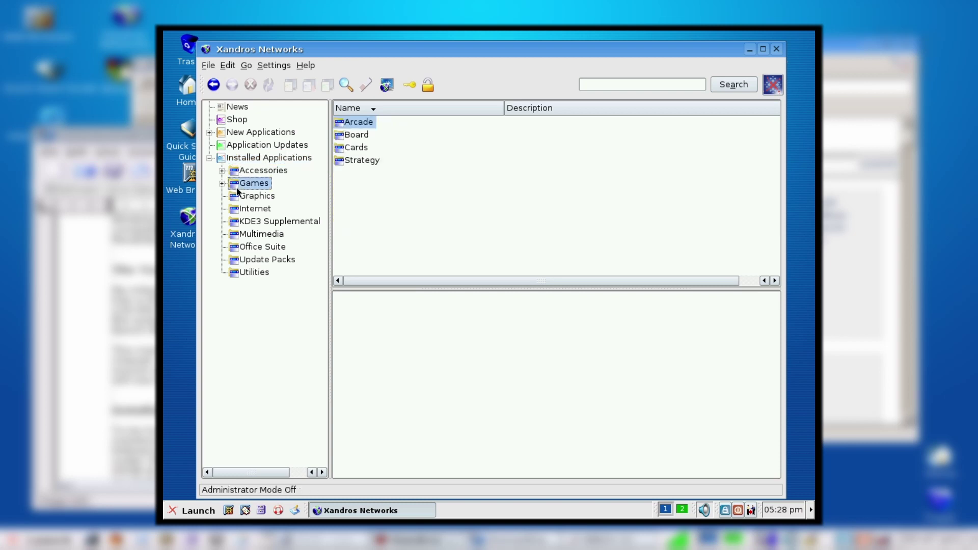
pyautogui.click(243, 196)
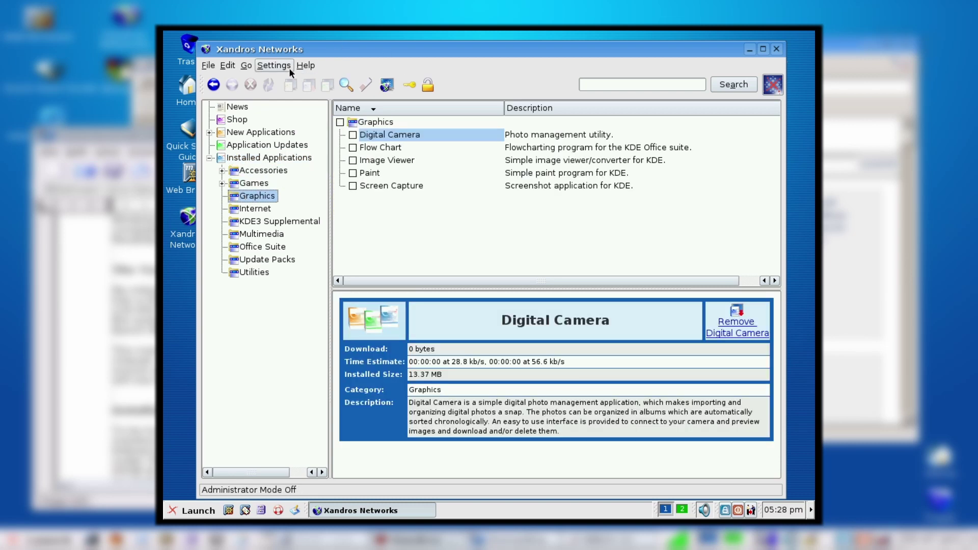
pyautogui.click(275, 65)
pyautogui.moveTo(227, 67)
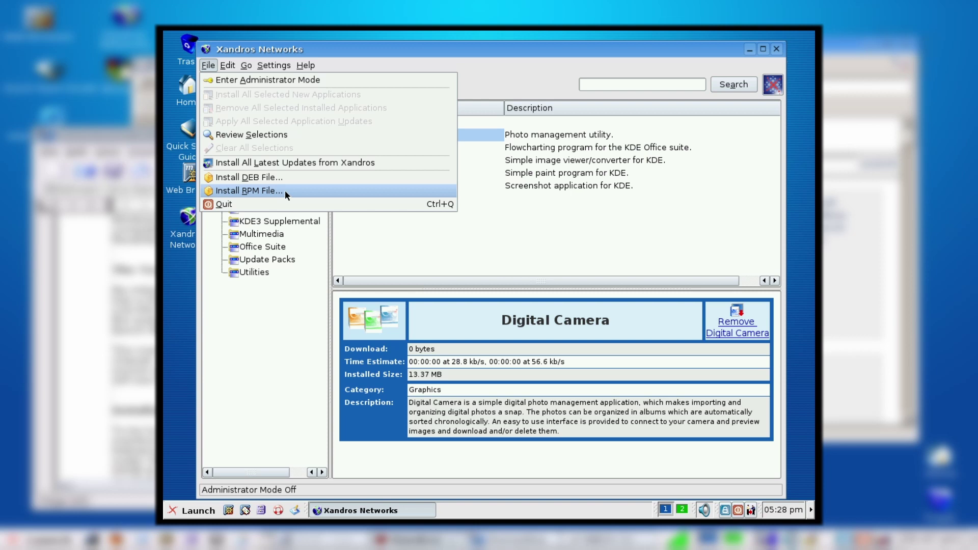
# Step: View the Xandros Networks About box, including its author and licence agreement pages
pyautogui.moveTo(274, 67)
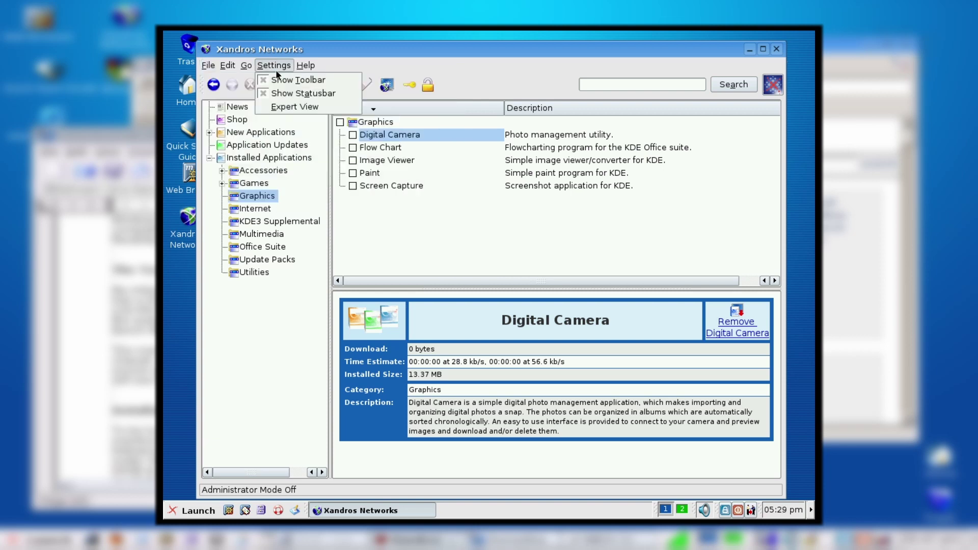
pyautogui.moveTo(306, 66)
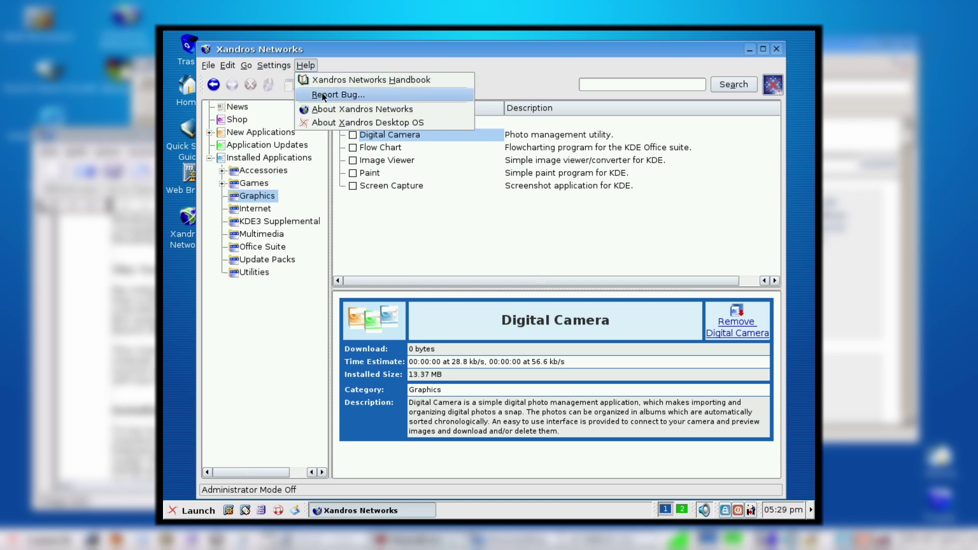
pyautogui.click(331, 106)
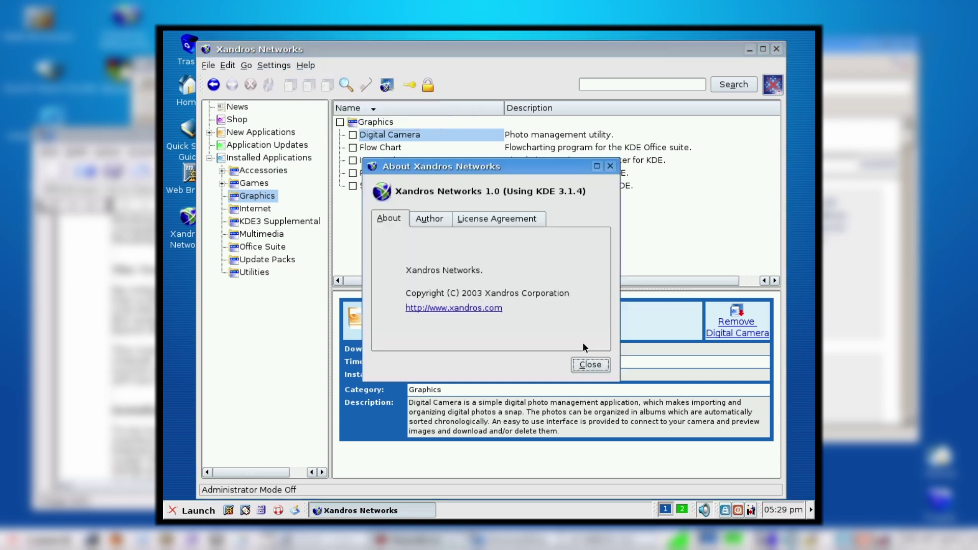
pyautogui.click(439, 223)
pyautogui.click(467, 218)
pyautogui.click(404, 219)
# Step: Close the About box, nudge the Xandros Networks window, then close the package manager
pyautogui.click(590, 365)
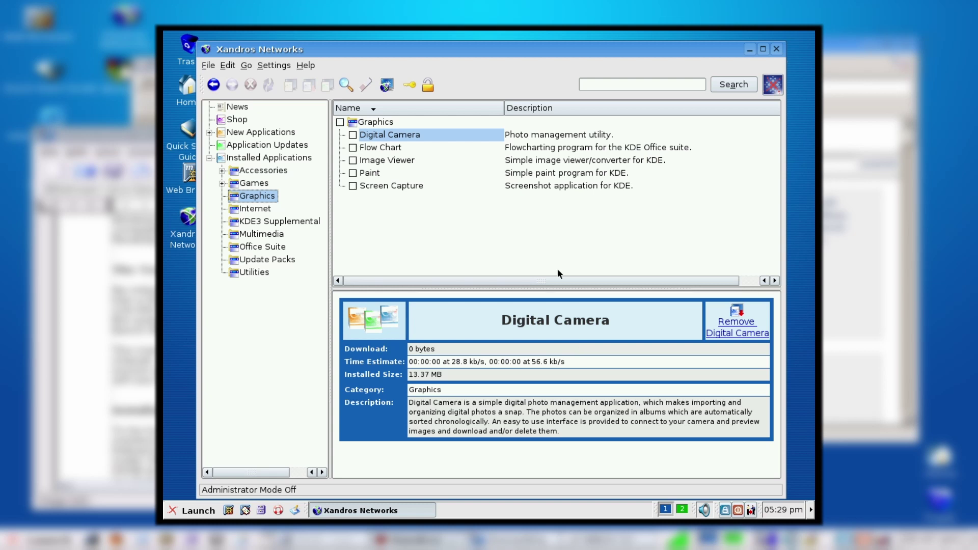
pyautogui.moveTo(618, 147); pyautogui.dragTo(647, 140)
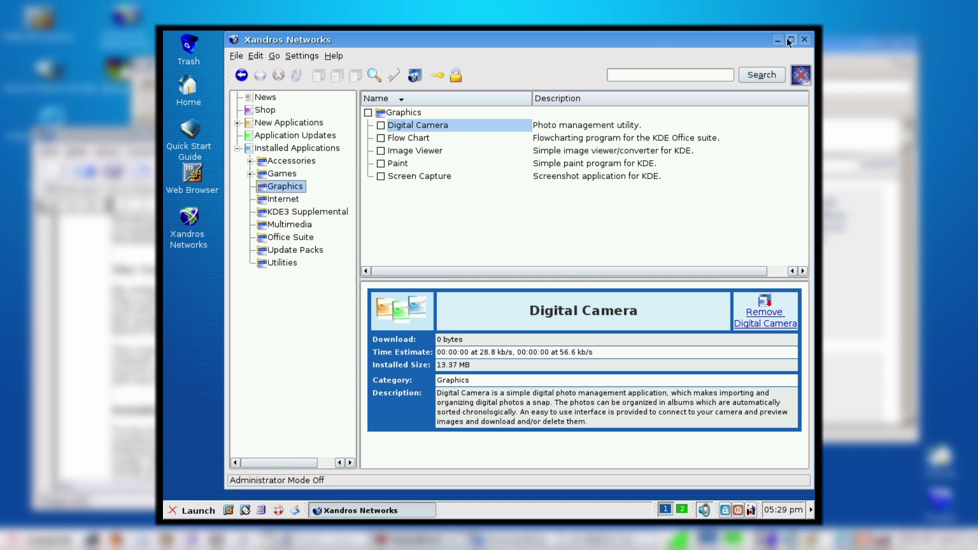
pyautogui.click(804, 40)
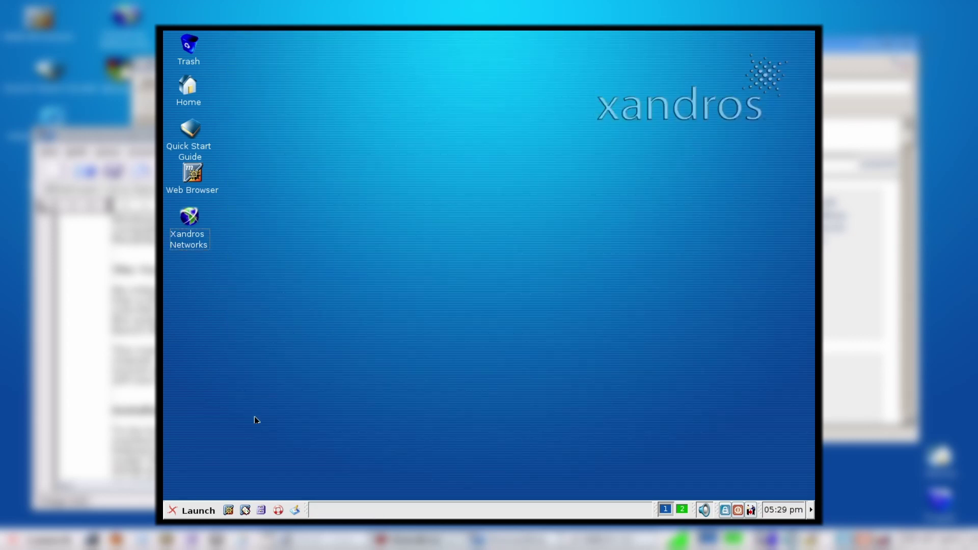
pyautogui.click(204, 512)
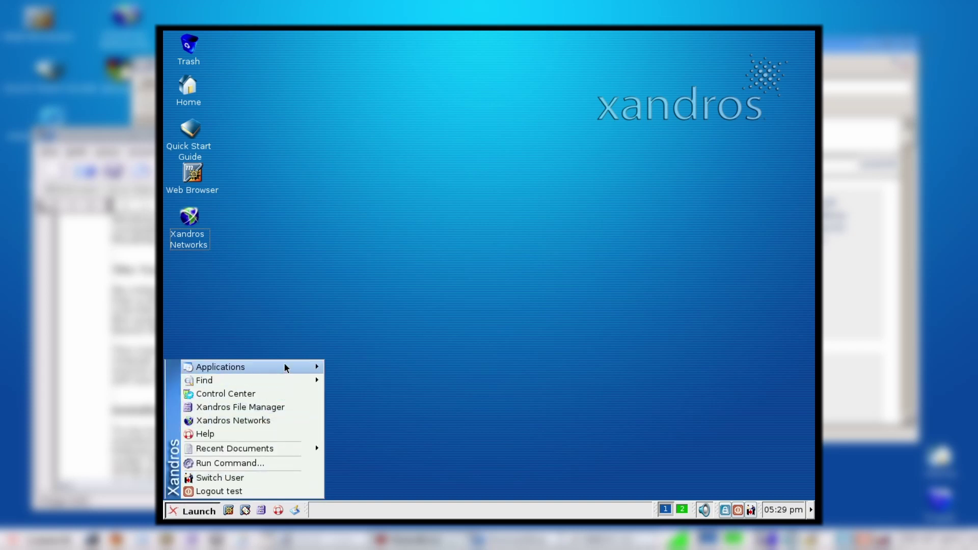
pyautogui.moveTo(284, 367)
pyautogui.moveTo(401, 383)
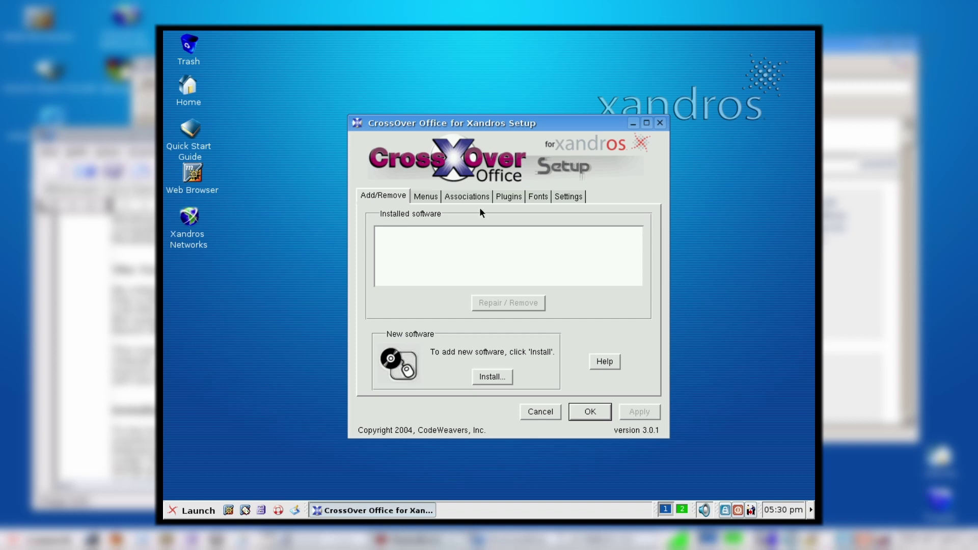
pyautogui.click(426, 197)
pyautogui.click(486, 196)
pyautogui.click(507, 197)
pyautogui.click(533, 196)
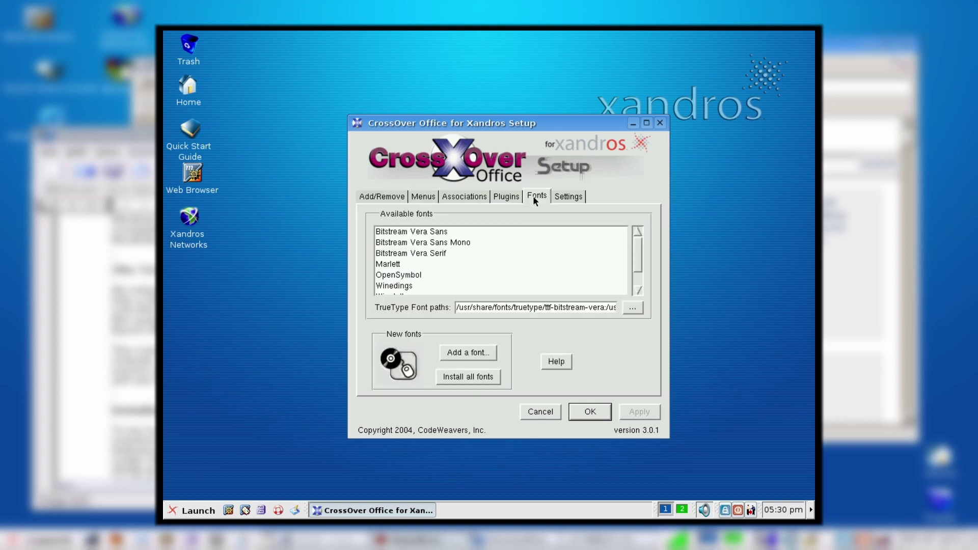
pyautogui.click(564, 199)
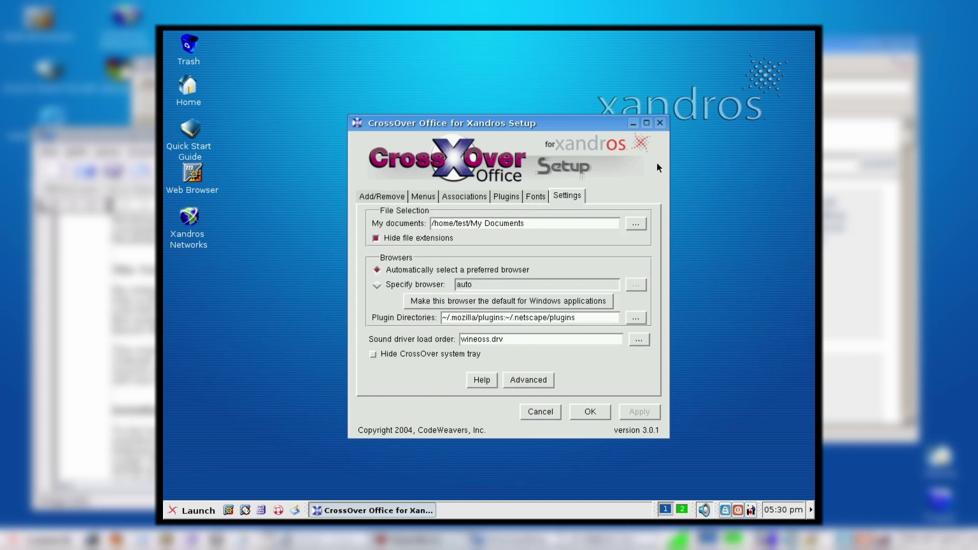
pyautogui.click(659, 123)
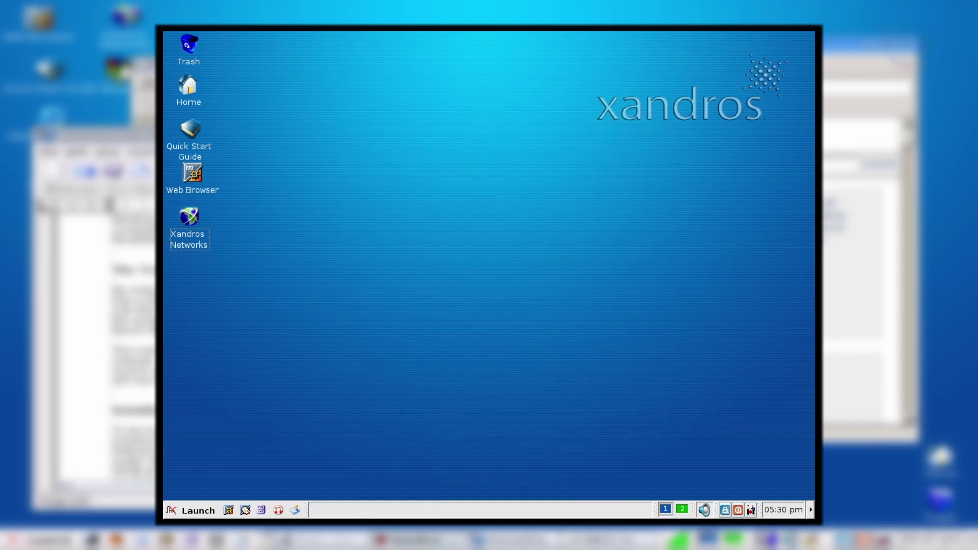
pyautogui.click(173, 516)
pyautogui.moveTo(283, 364)
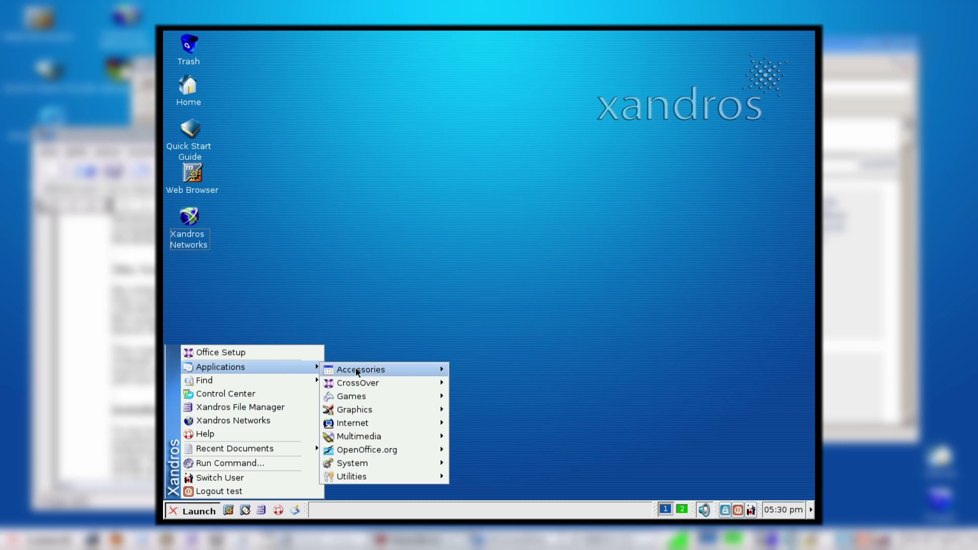
pyautogui.moveTo(430, 411)
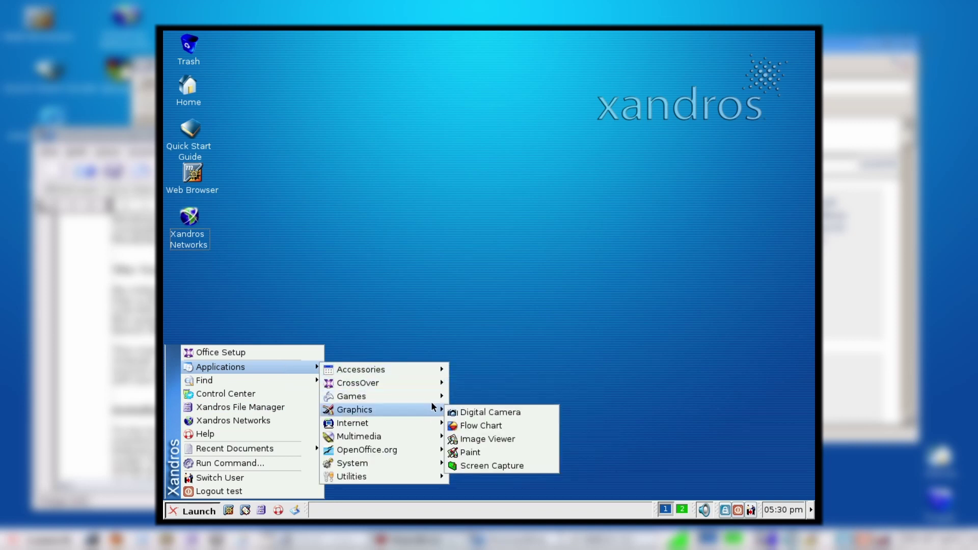
pyautogui.click(462, 453)
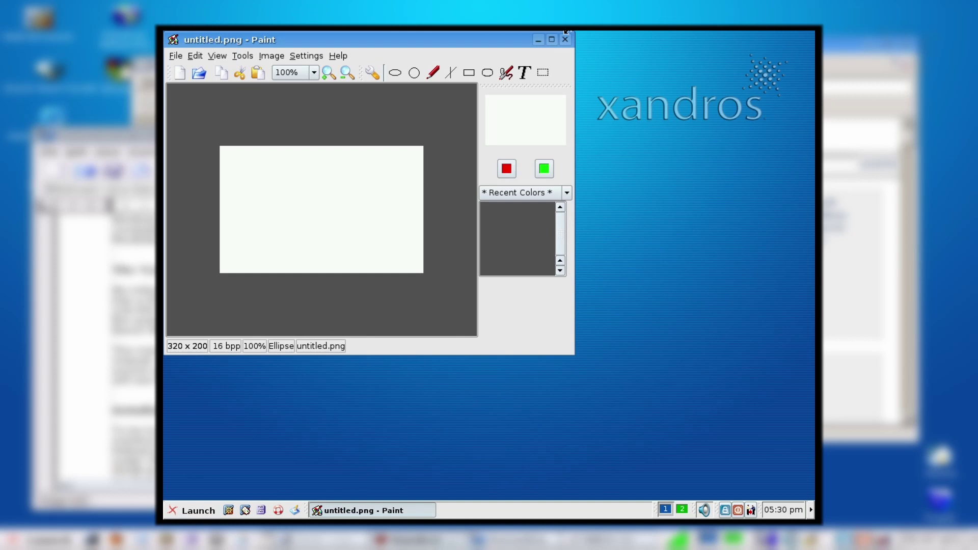
pyautogui.click(339, 55)
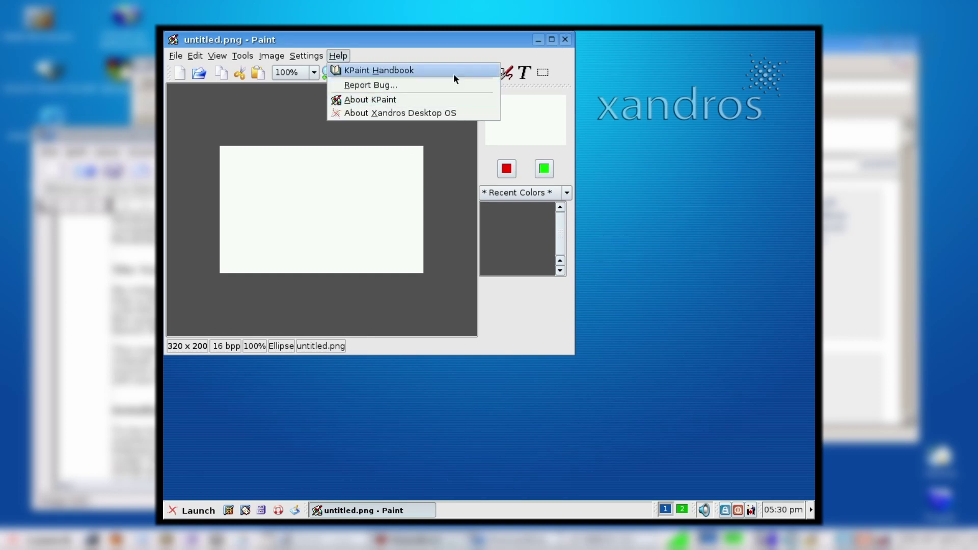
# Step: Close Paint and launch Mozilla Web Browser from the Internet applications menu
pyautogui.click(563, 36)
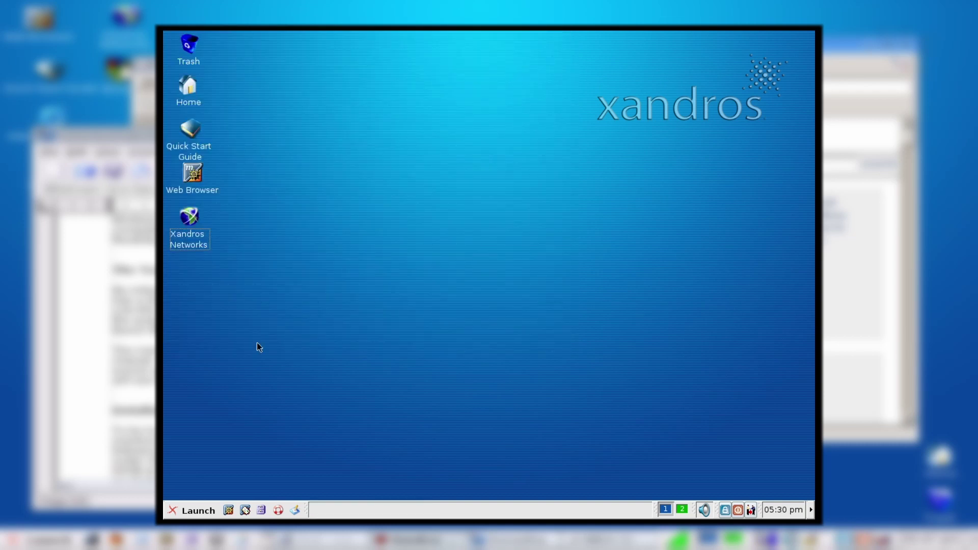
pyautogui.click(174, 511)
pyautogui.moveTo(305, 366)
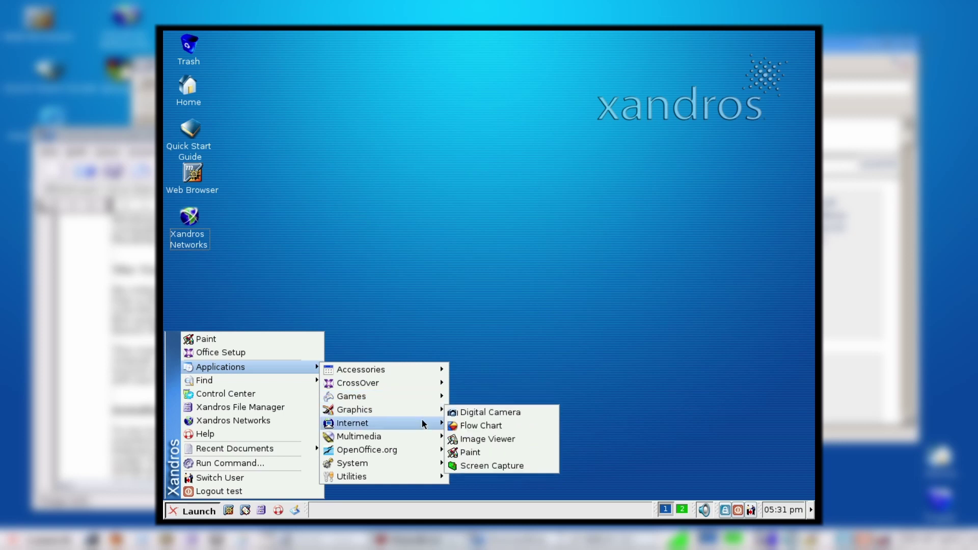
pyautogui.moveTo(423, 426)
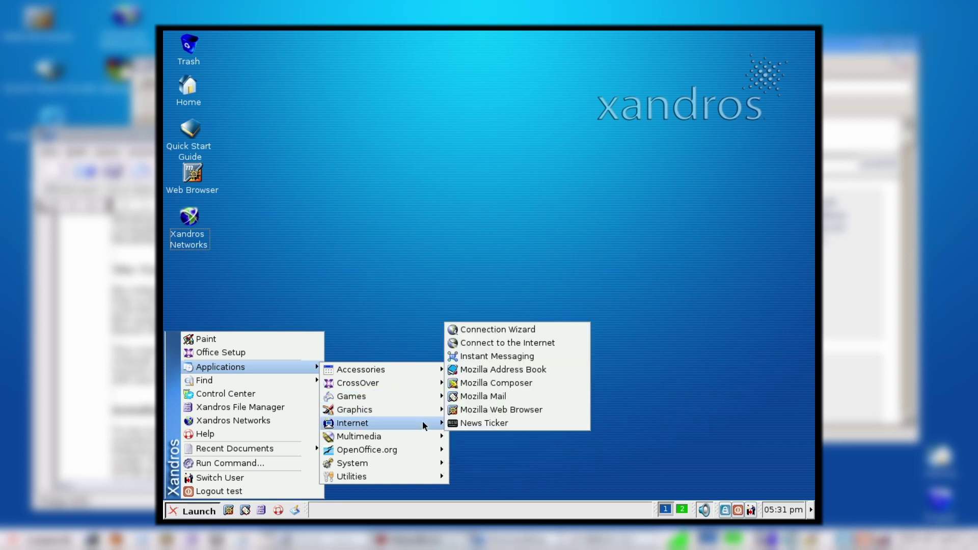
pyautogui.click(460, 411)
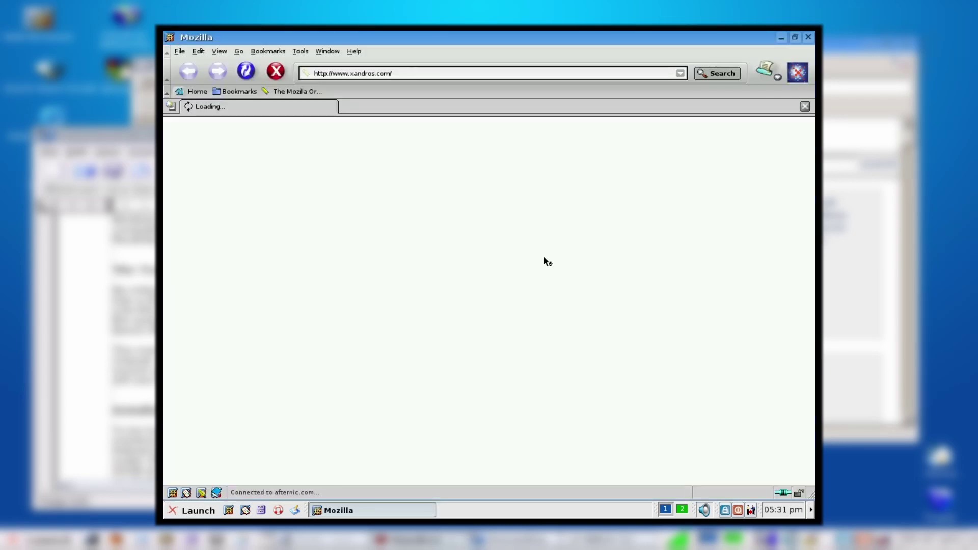
# Step: Dismiss the alert, view Mozilla's About page (Debian package 1.6.x.1-10), then close it
pyautogui.click(503, 293)
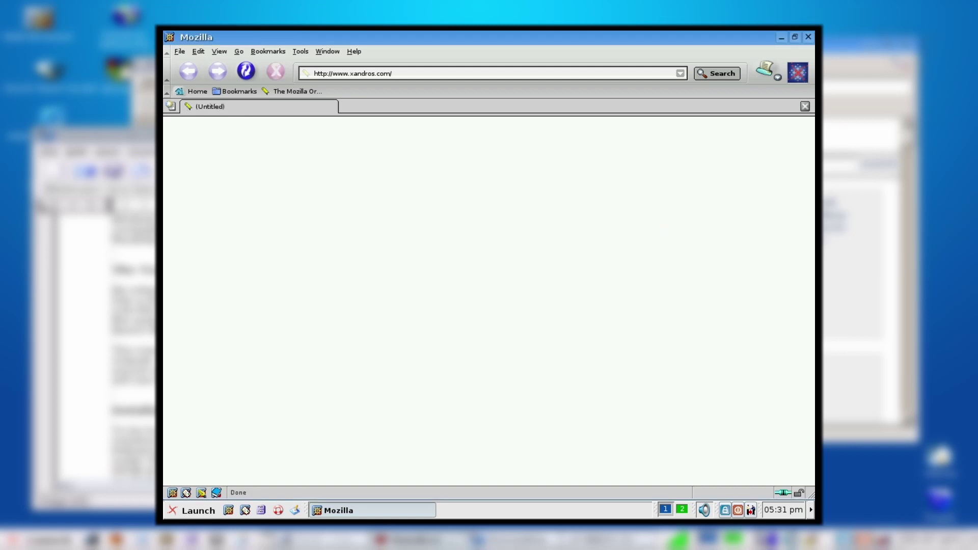
pyautogui.click(349, 53)
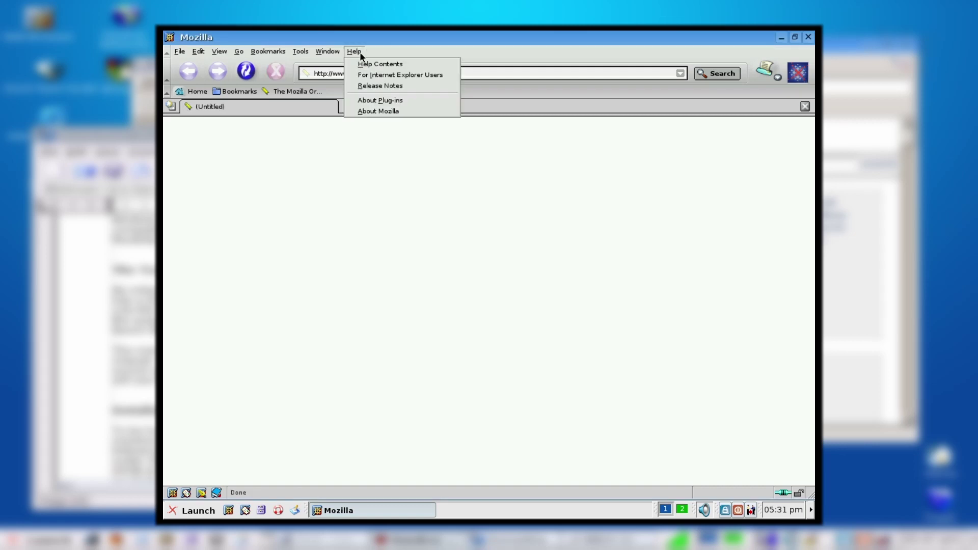
pyautogui.click(378, 111)
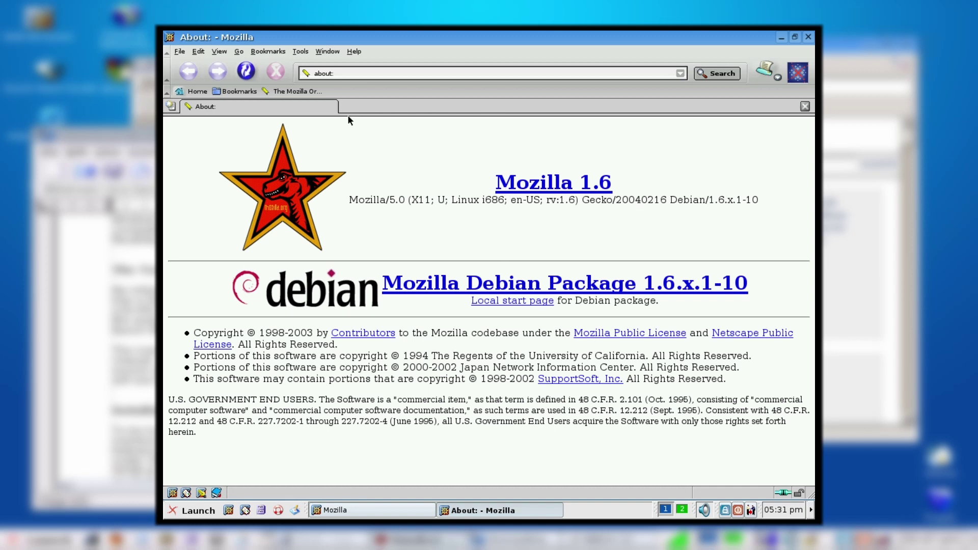
pyautogui.click(809, 37)
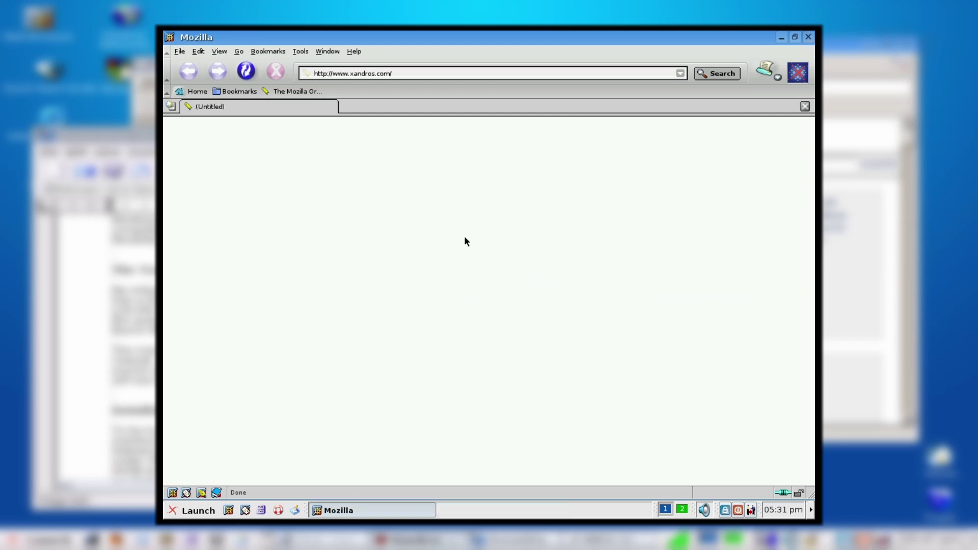
# Step: Close the Mozilla browser and go to Multimedia > MP3 Player in the launcher
pyautogui.click(809, 37)
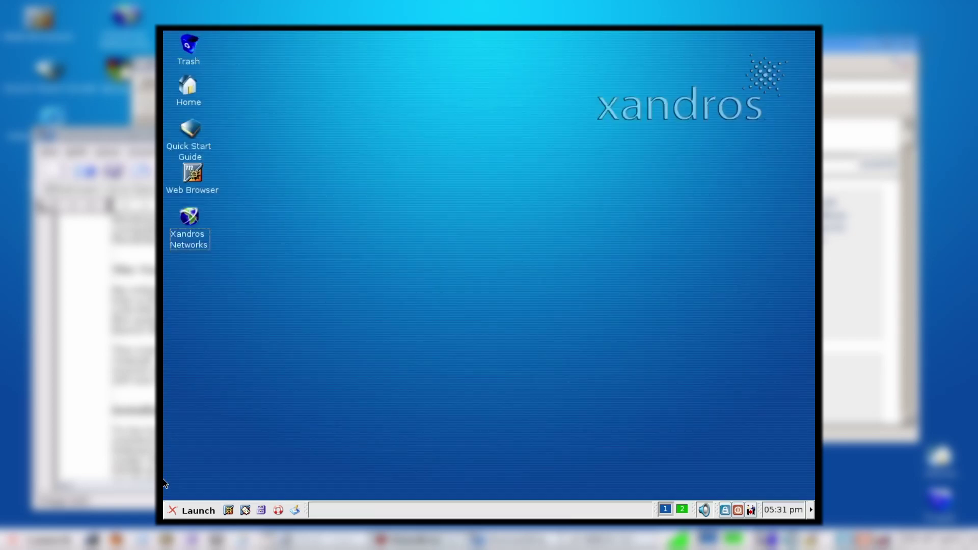
pyautogui.click(184, 512)
pyautogui.moveTo(301, 368)
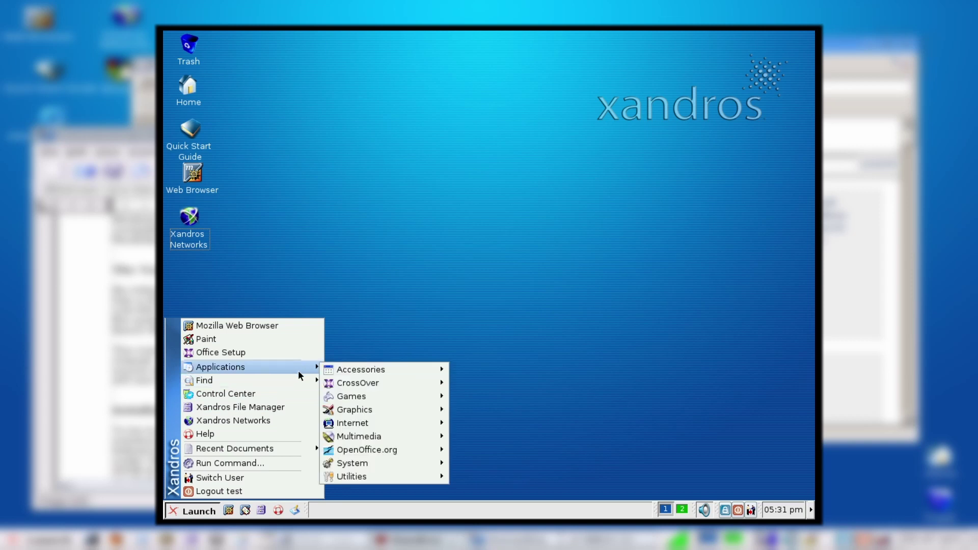
pyautogui.moveTo(397, 397)
pyautogui.moveTo(409, 423)
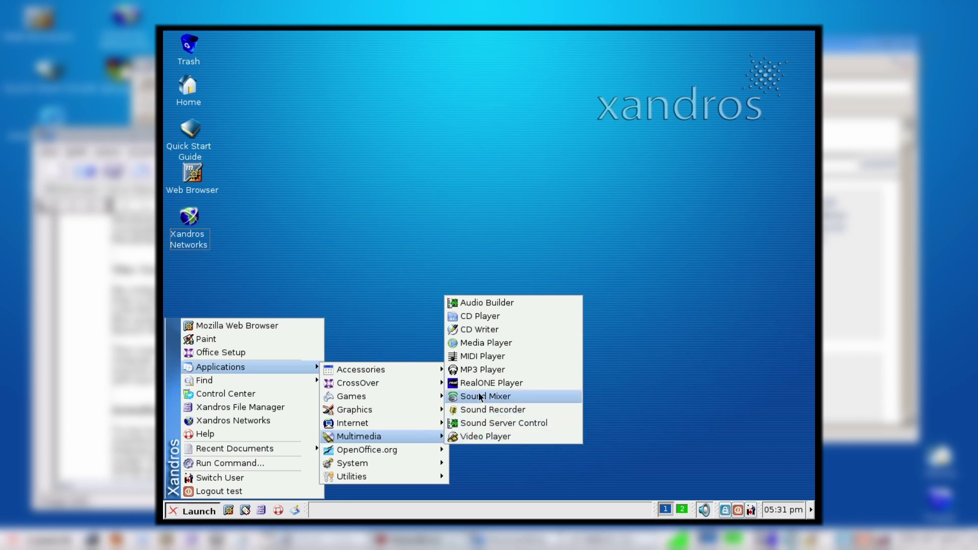
# Step: Start XMMS, move its player to the top centre, and show the empty playlist window
pyautogui.click(477, 370)
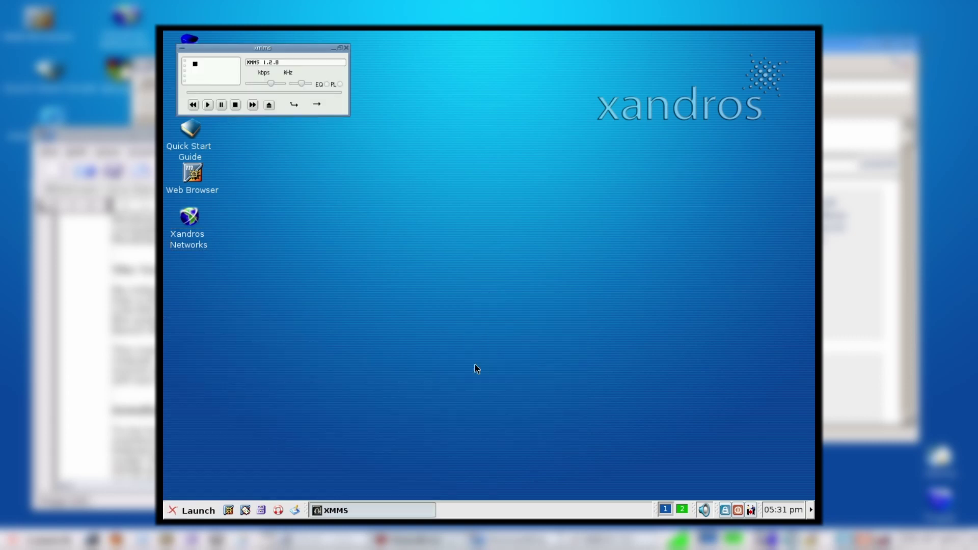
pyautogui.moveTo(258, 47); pyautogui.dragTo(441, 89)
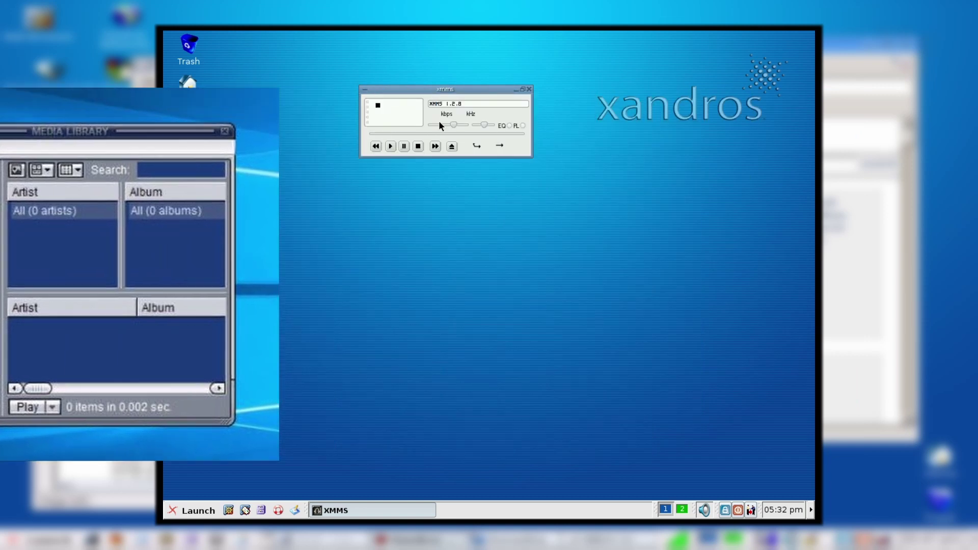
pyautogui.click(522, 125)
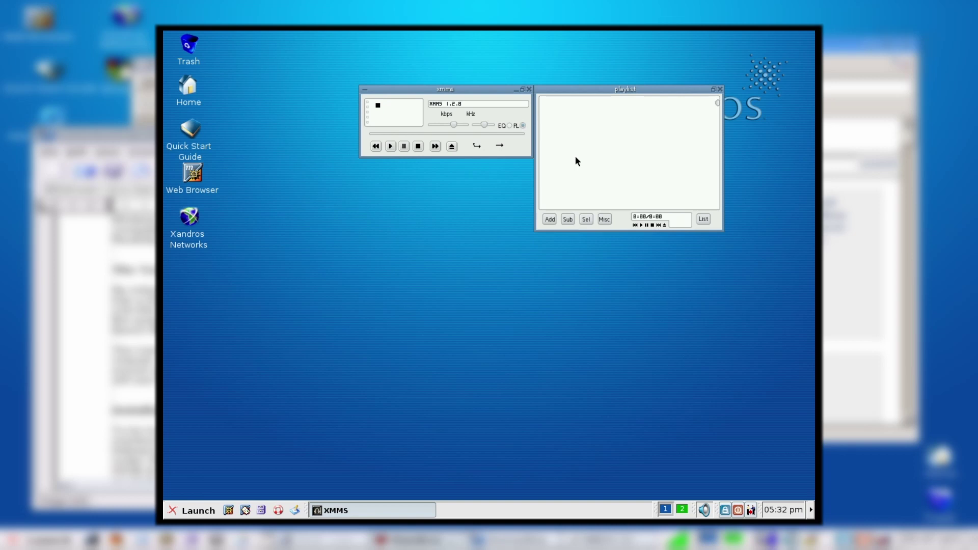
# Step: Open the XMMS skin selector and move it clear of the player
pyautogui.click(367, 93)
pyautogui.moveTo(430, 210)
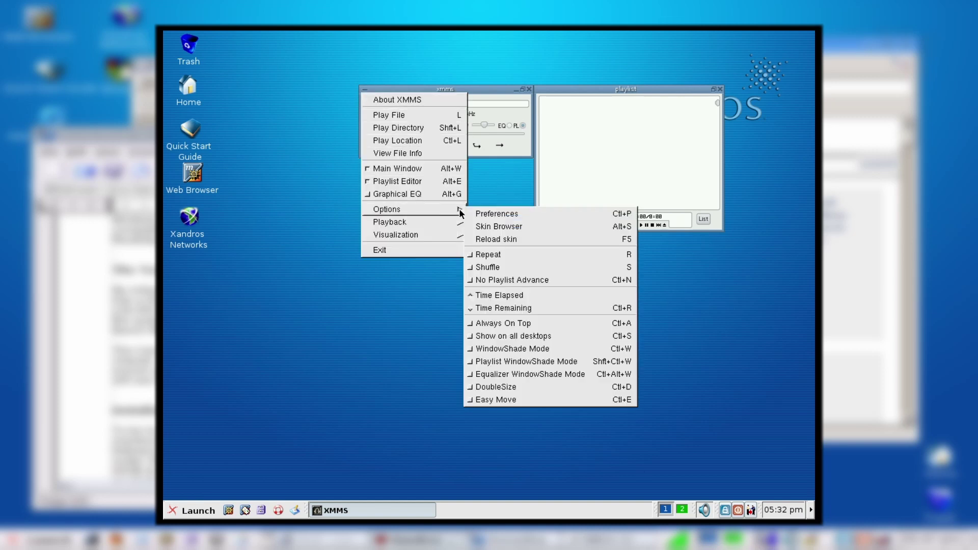
pyautogui.click(513, 226)
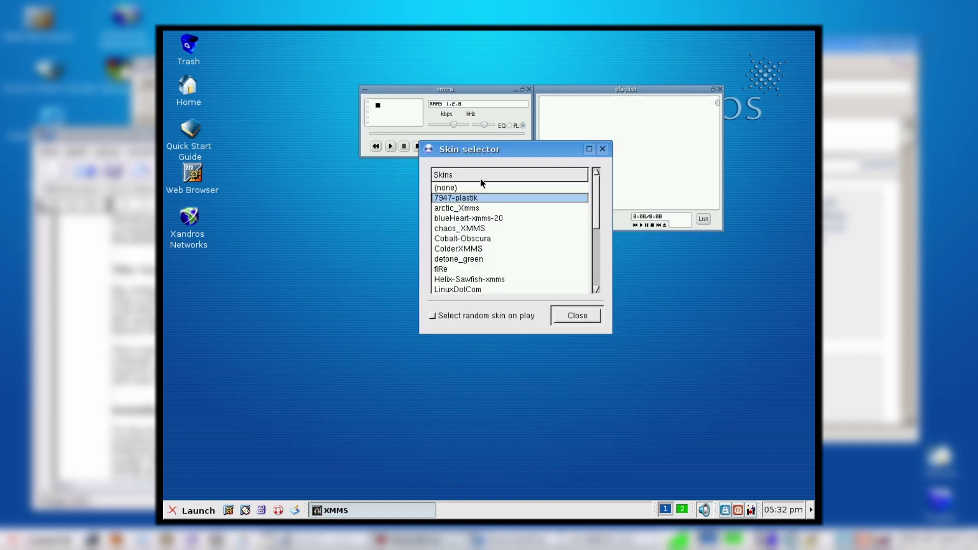
pyautogui.moveTo(479, 154); pyautogui.dragTo(326, 231)
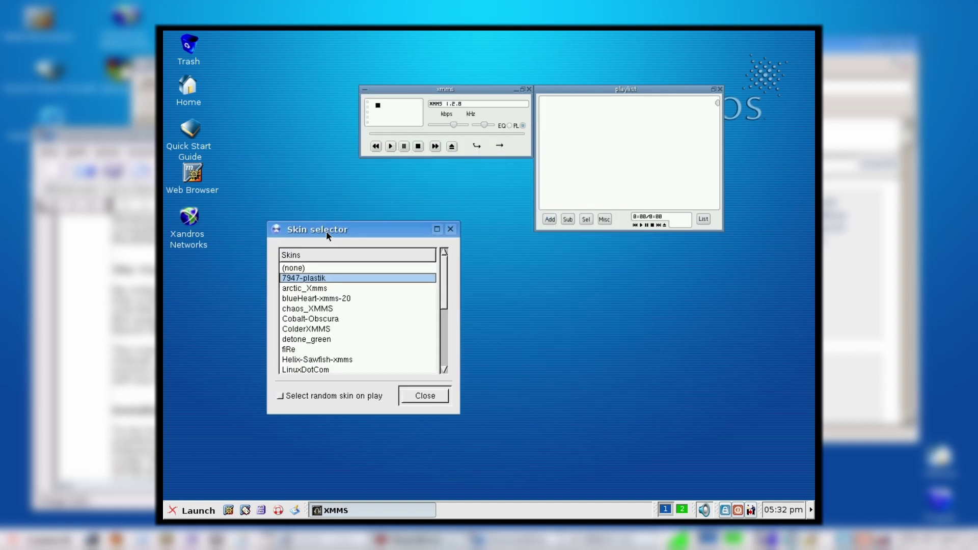
# Step: Try the blueHeart, chaos_XMMS, ColderXMMS, fiRe and LinuxDotCom skins, then keep Detonation
pyautogui.click(313, 301)
pyautogui.click(313, 308)
pyautogui.click(312, 328)
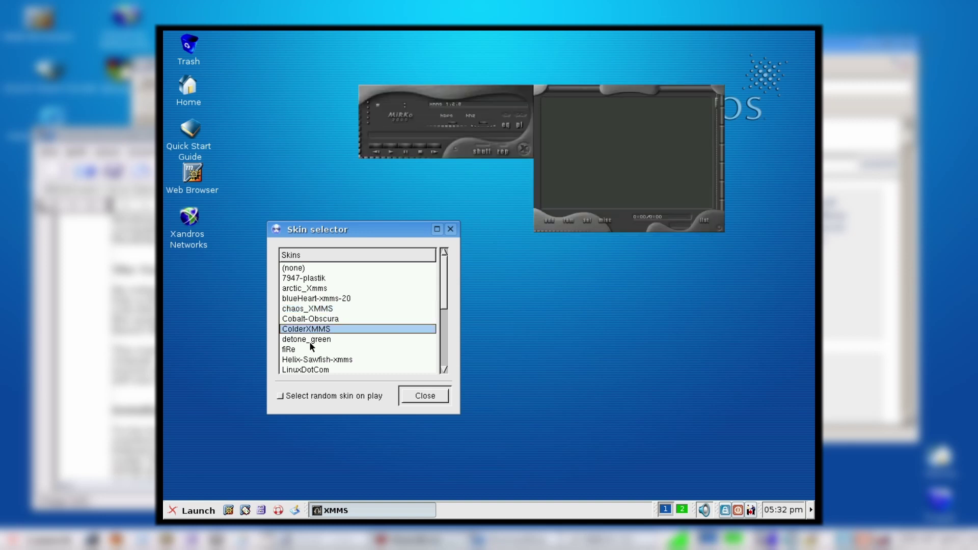
pyautogui.click(312, 349)
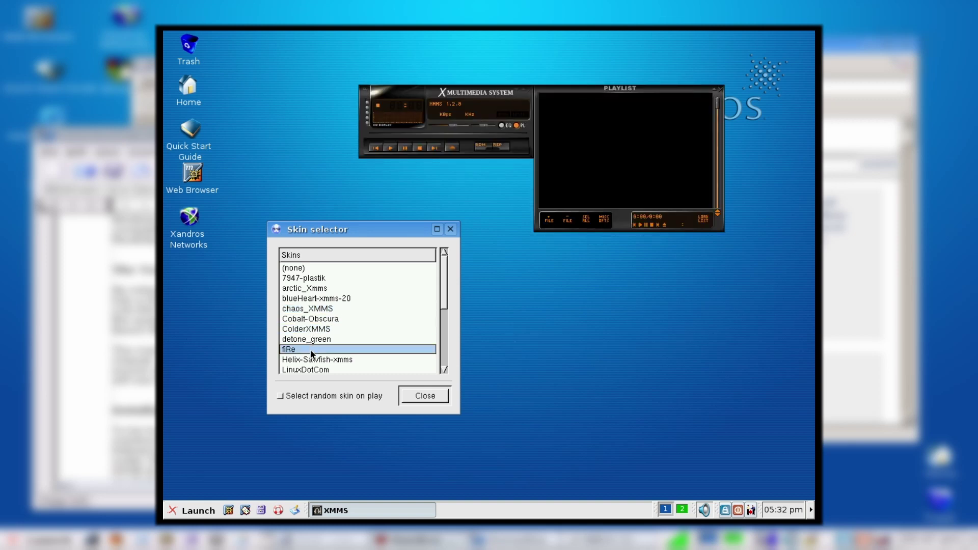
pyautogui.click(312, 369)
pyautogui.scroll(-2, 326, 353)
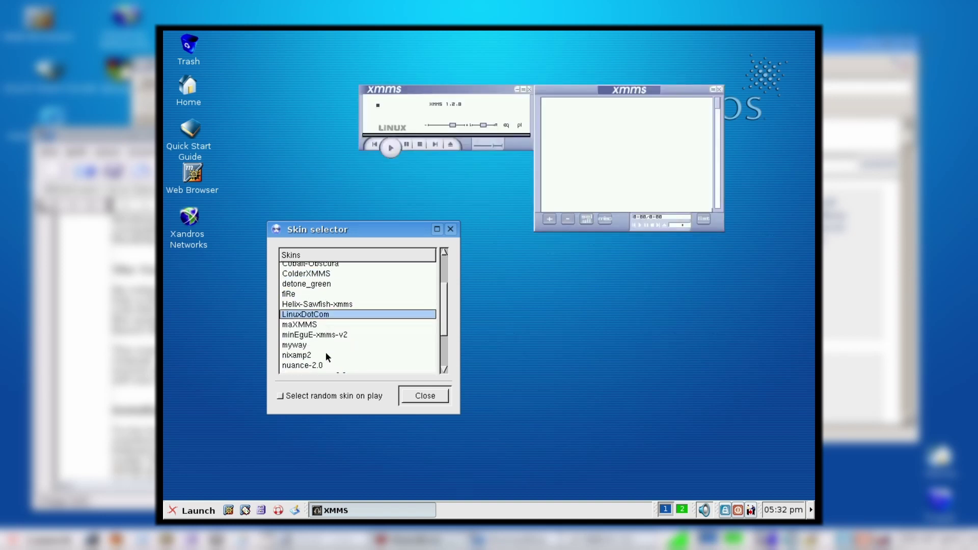
pyautogui.scroll(-2, 326, 352)
pyautogui.click(325, 353)
pyautogui.click(425, 395)
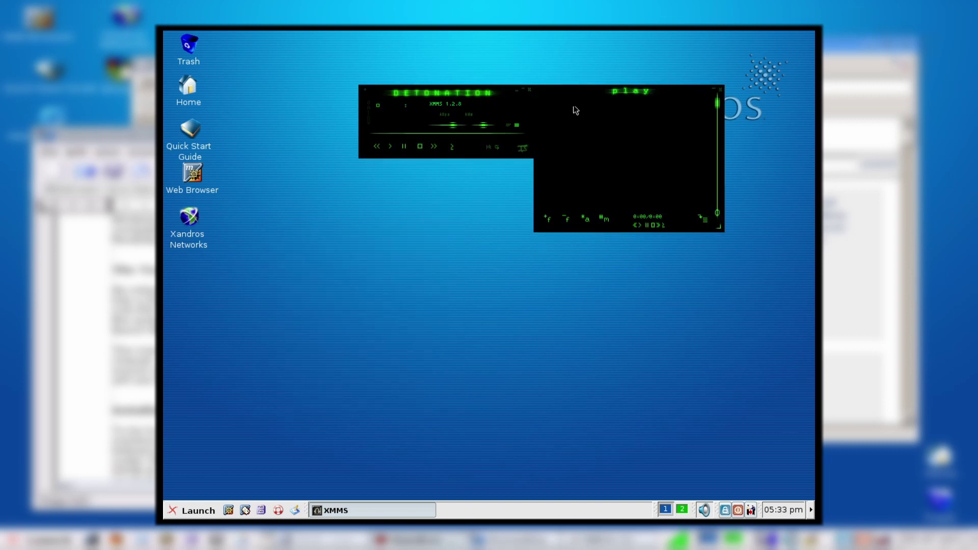
# Step: Start RealONE Player from the Multimedia menu and enlarge its window to show the video area
pyautogui.click(177, 510)
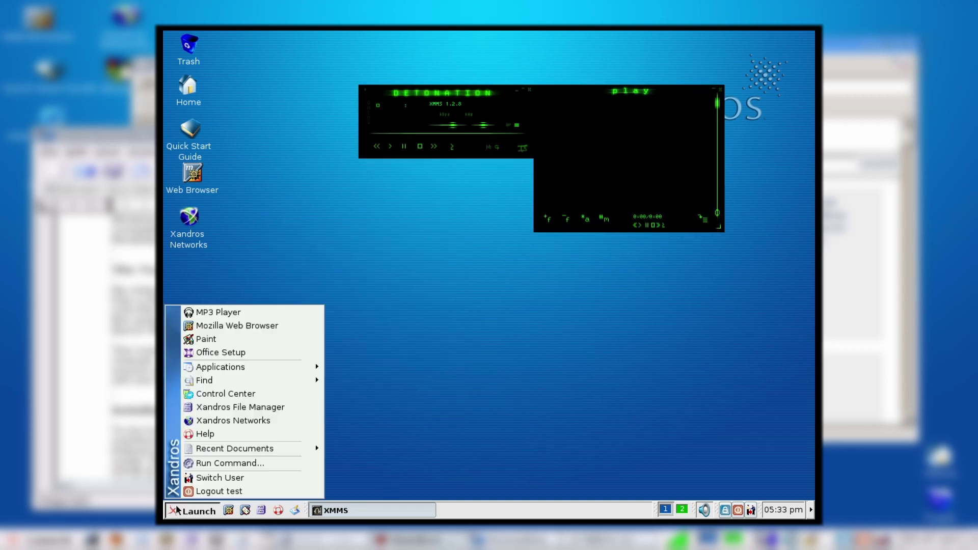
pyautogui.moveTo(320, 366)
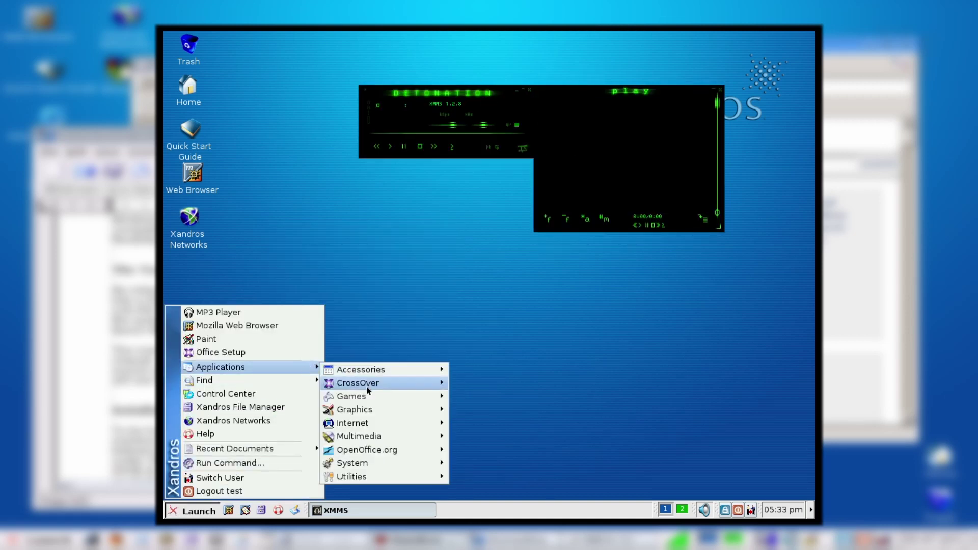
pyautogui.moveTo(397, 436)
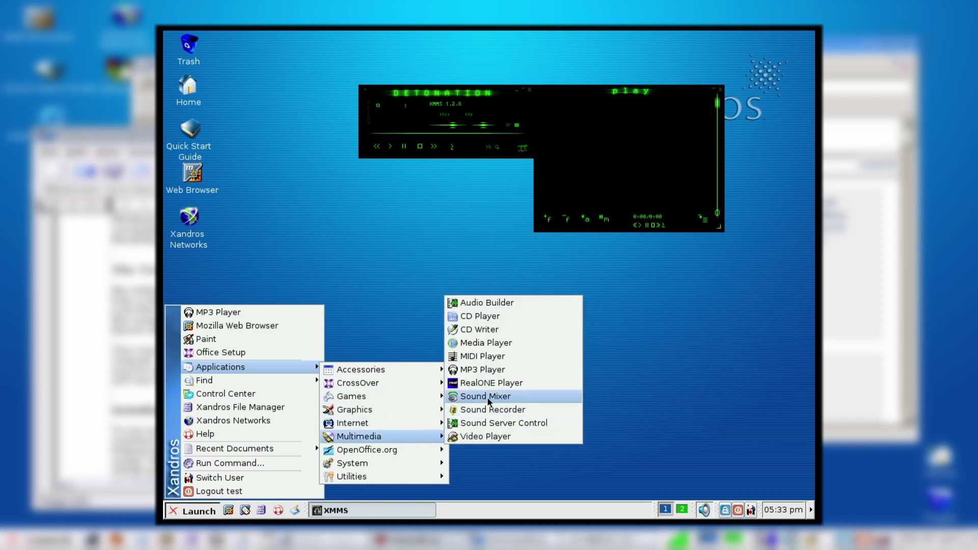
pyautogui.click(487, 383)
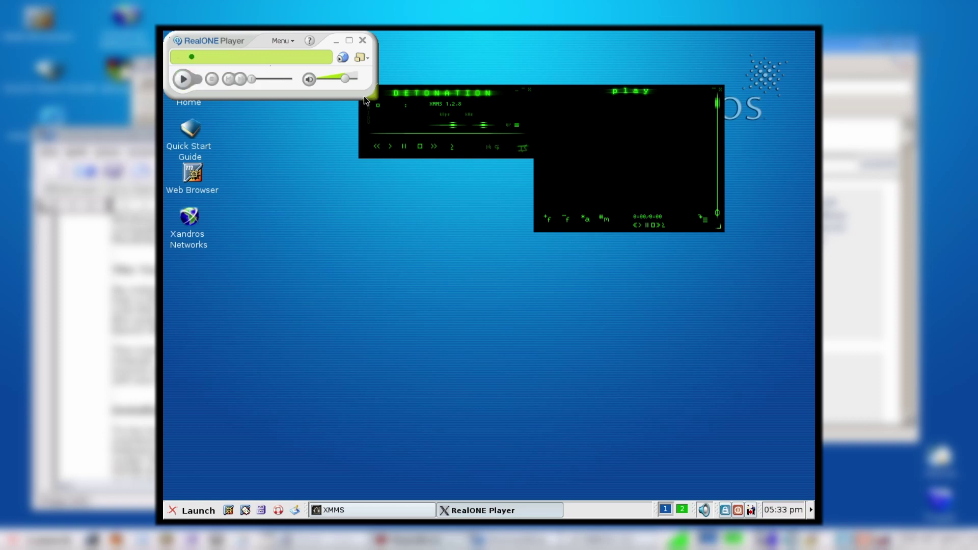
pyautogui.moveTo(365, 96); pyautogui.dragTo(599, 317)
pyautogui.click(182, 297)
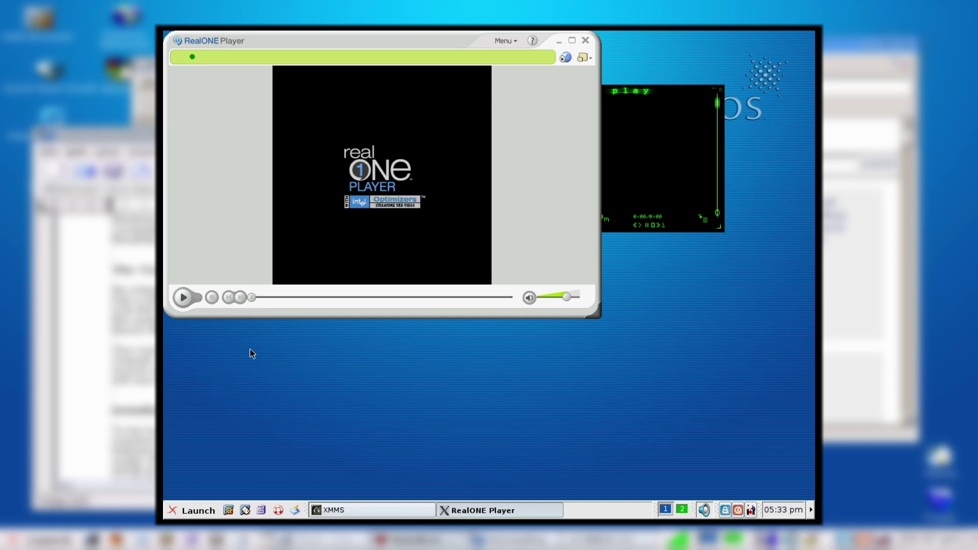
# Step: Close RealONE Player and start a blank OpenOffice.org Writer document
pyautogui.click(587, 39)
pyautogui.click(194, 510)
pyautogui.moveTo(229, 365)
pyautogui.moveTo(371, 375)
pyautogui.click(489, 450)
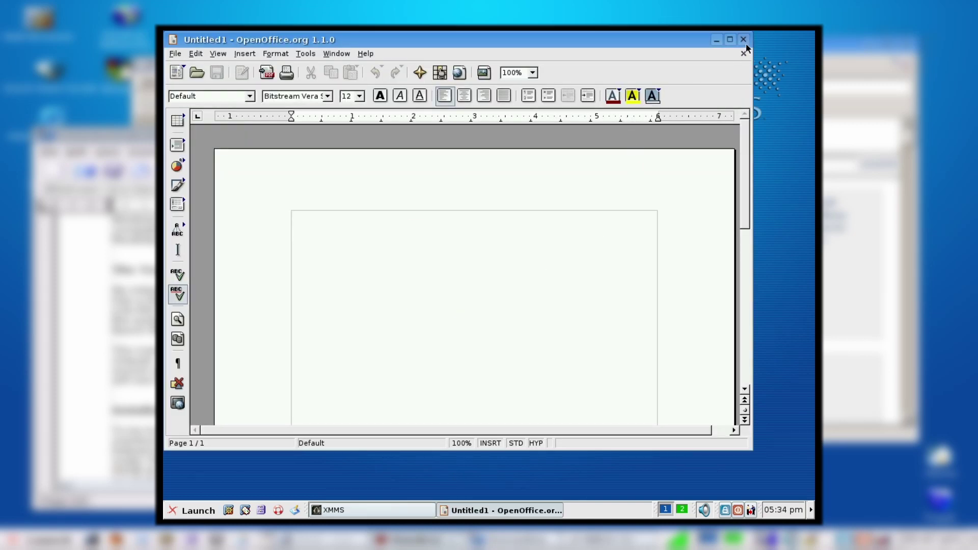
# Step: Close the blank Writer document and select the Quick Start Guide desktop icon
pyautogui.click(744, 39)
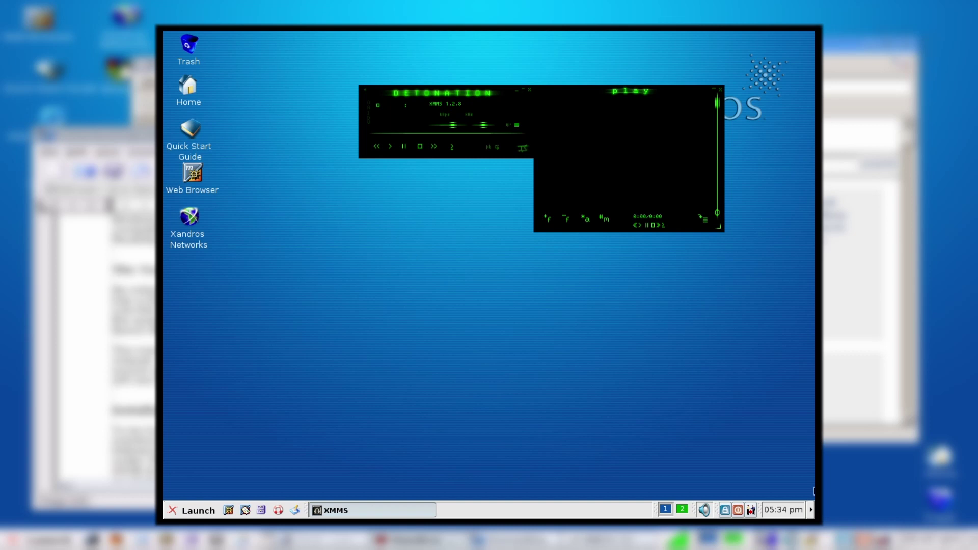
pyautogui.click(379, 384)
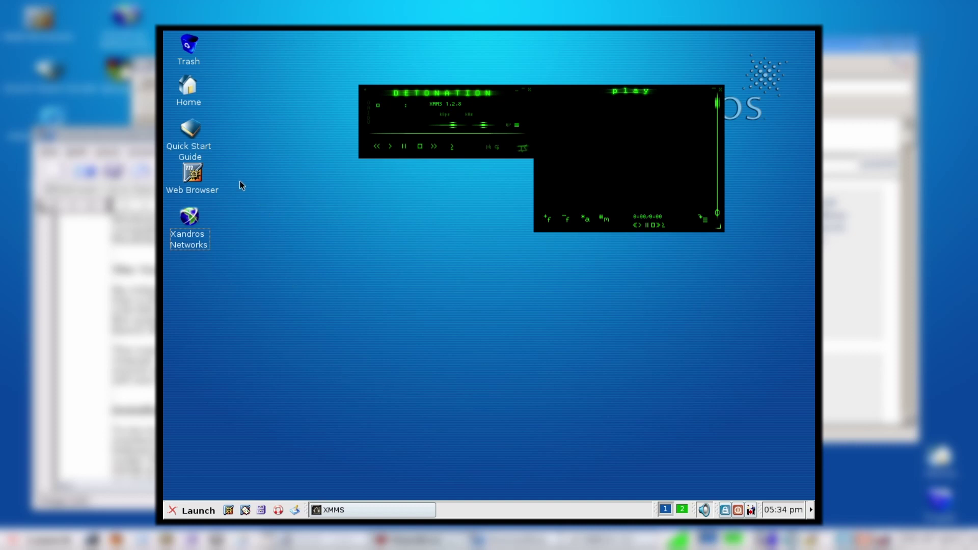
pyautogui.click(188, 138)
# Step: Open the Quick Start Guide and visit its Desktop Basics and Xandros File Manager sections
pyautogui.doubleClick(189, 139)
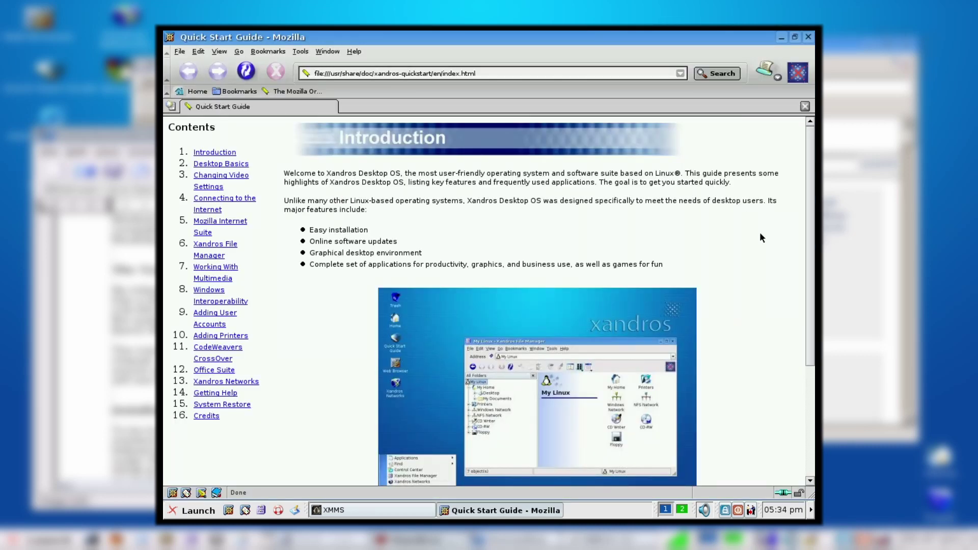
pyautogui.scroll(-5, 771, 244)
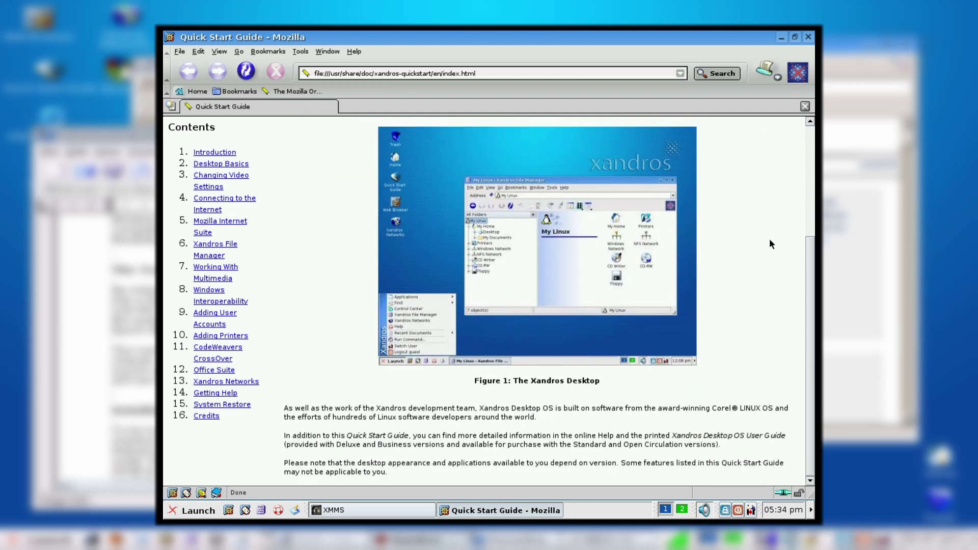
pyautogui.scroll(5, 770, 240)
pyautogui.scroll(-4, 768, 240)
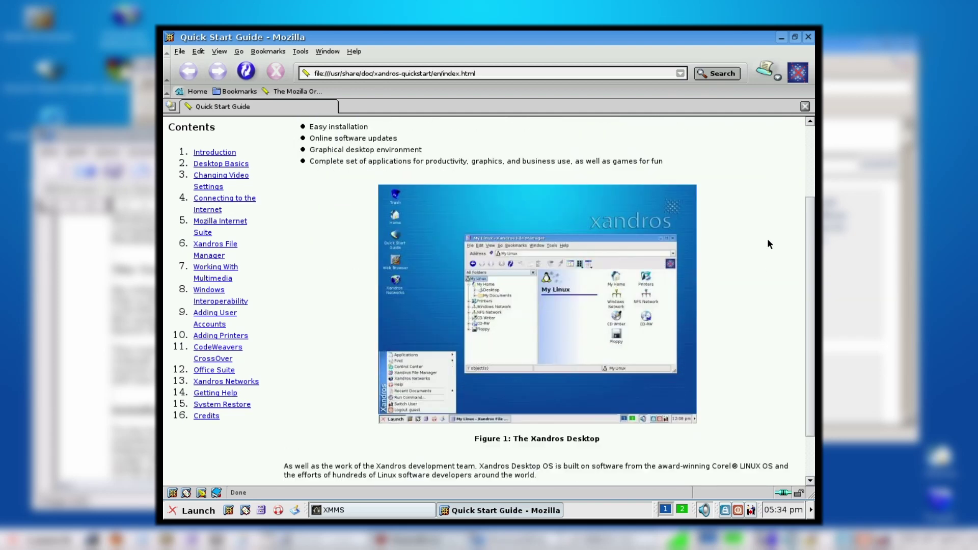
pyautogui.click(250, 166)
pyautogui.click(215, 245)
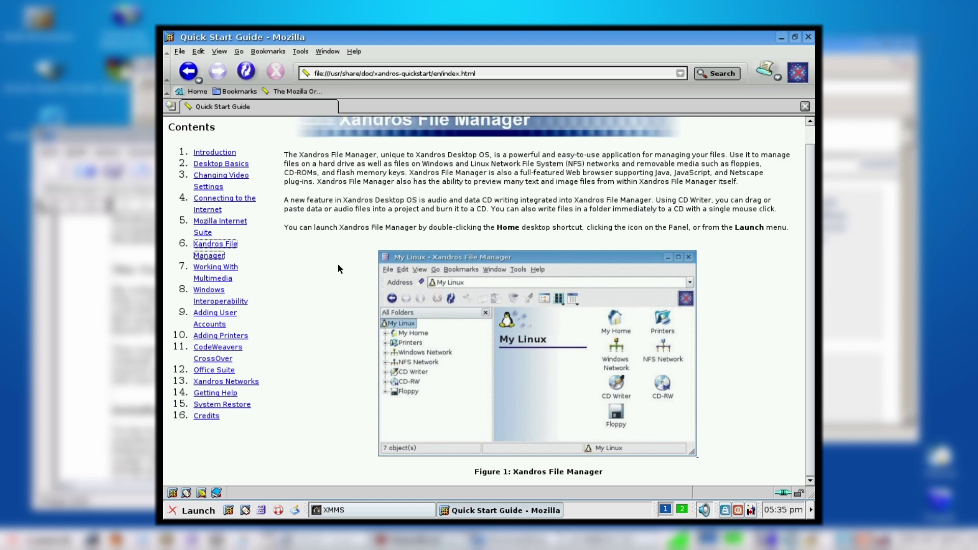
# Step: Go to the CodeWeavers CrossOver section, then on to the Office Suite section
pyautogui.click(219, 356)
pyautogui.click(218, 358)
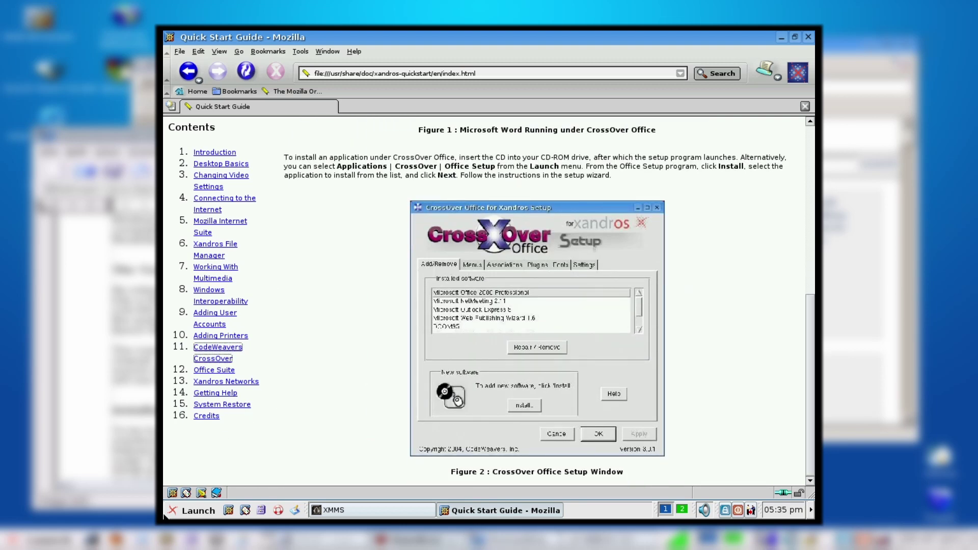
pyautogui.click(173, 514)
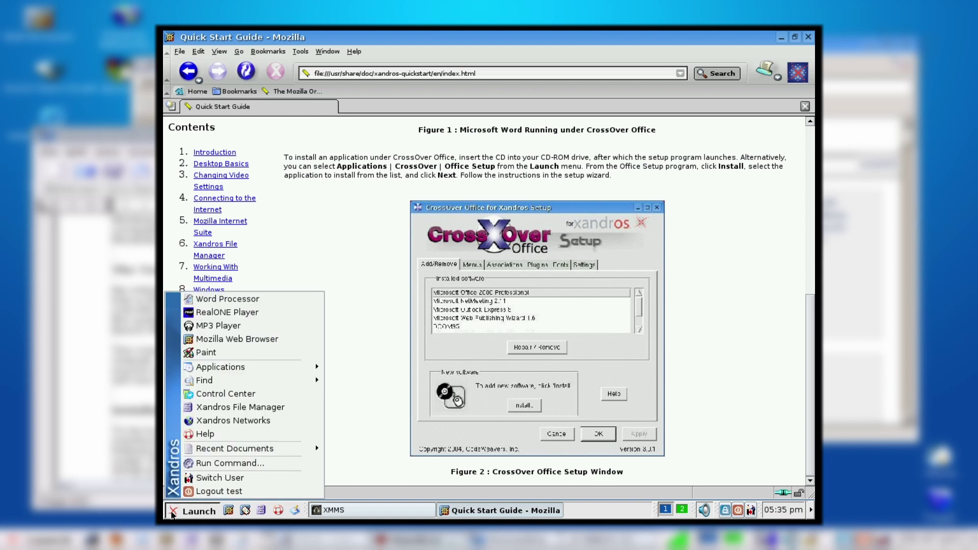
pyautogui.click(377, 366)
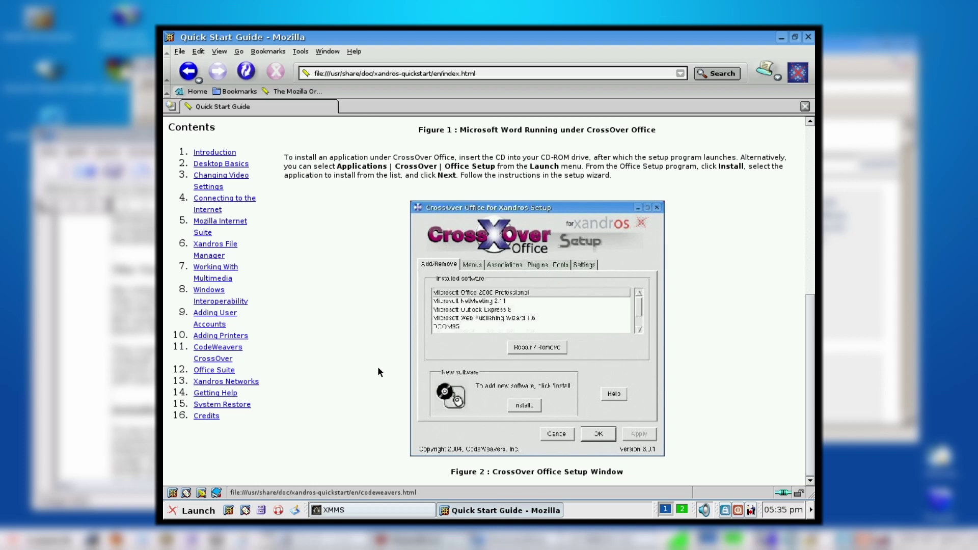
pyautogui.scroll(10, 378, 365)
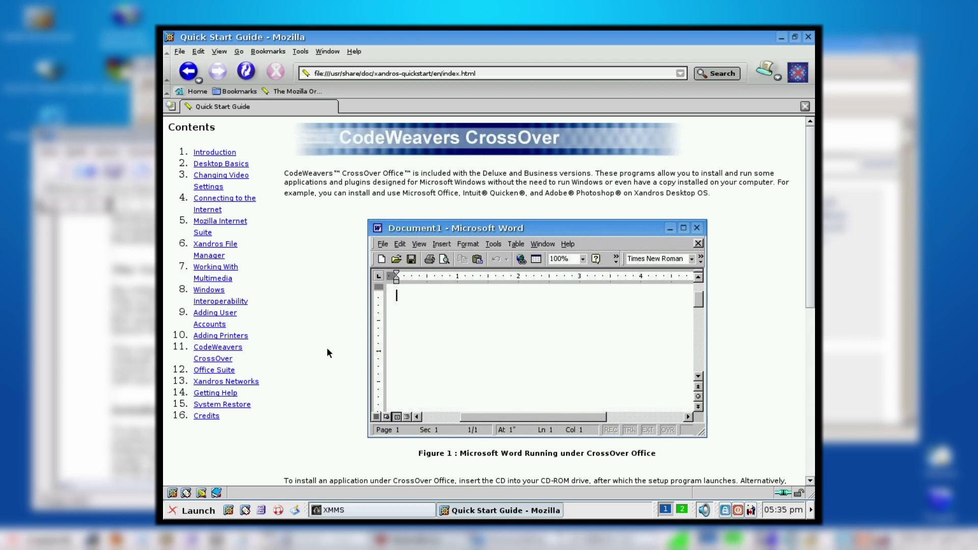
pyautogui.scroll(-3, 328, 352)
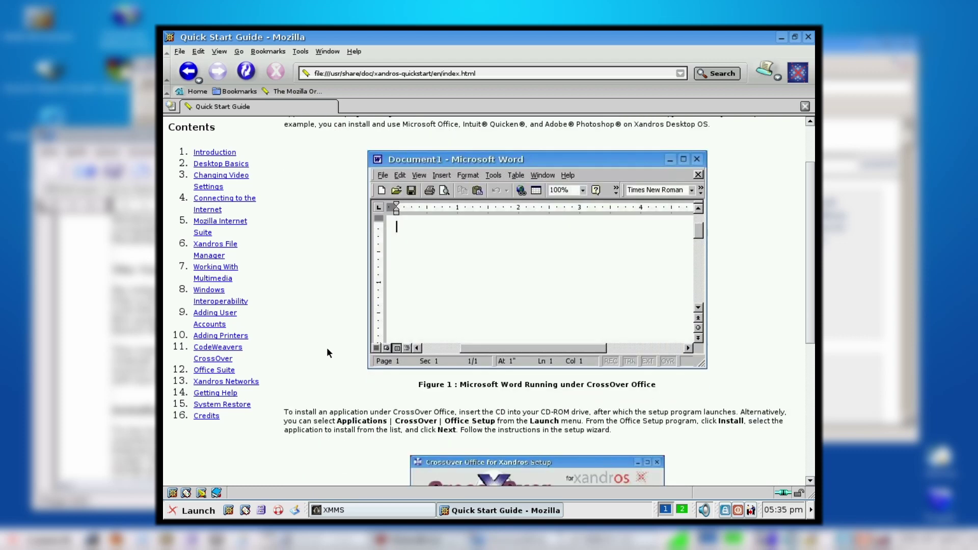
pyautogui.click(224, 372)
# Step: Show the guide's Xandros Networks section and raise the XMMS player above Mozilla
pyautogui.click(225, 382)
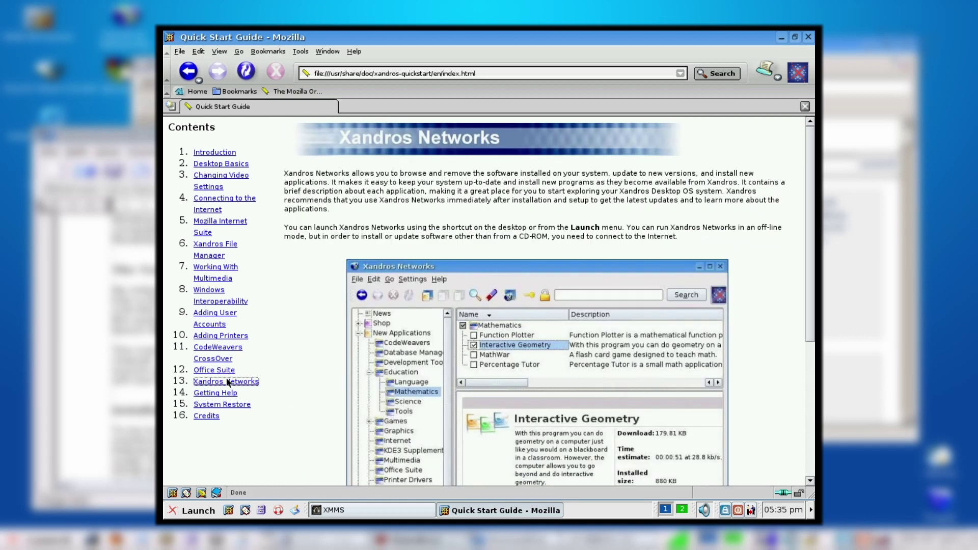
pyautogui.click(351, 510)
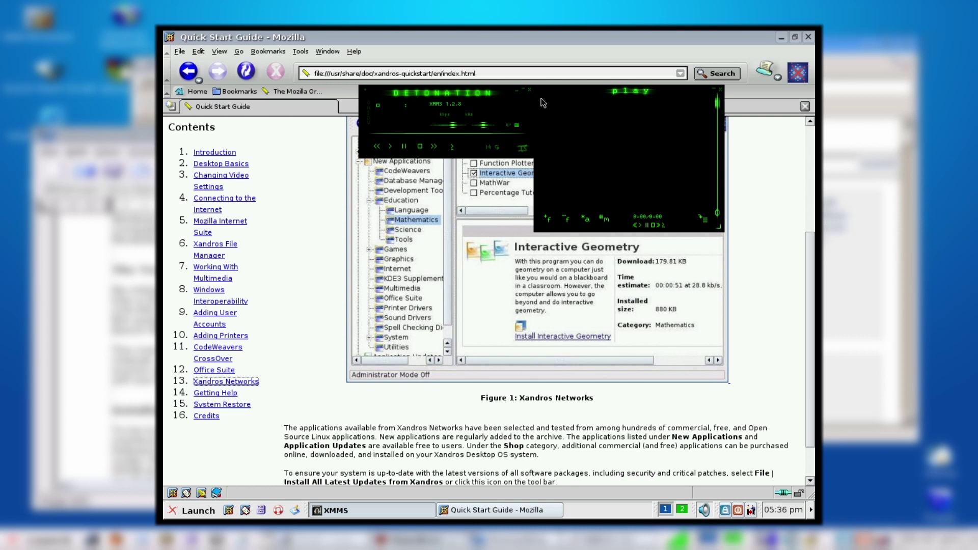
# Step: Minimize the Mozilla Quick Start Guide window, leaving the Detonation-skinned XMMS player on the desktop
pyautogui.click(532, 50)
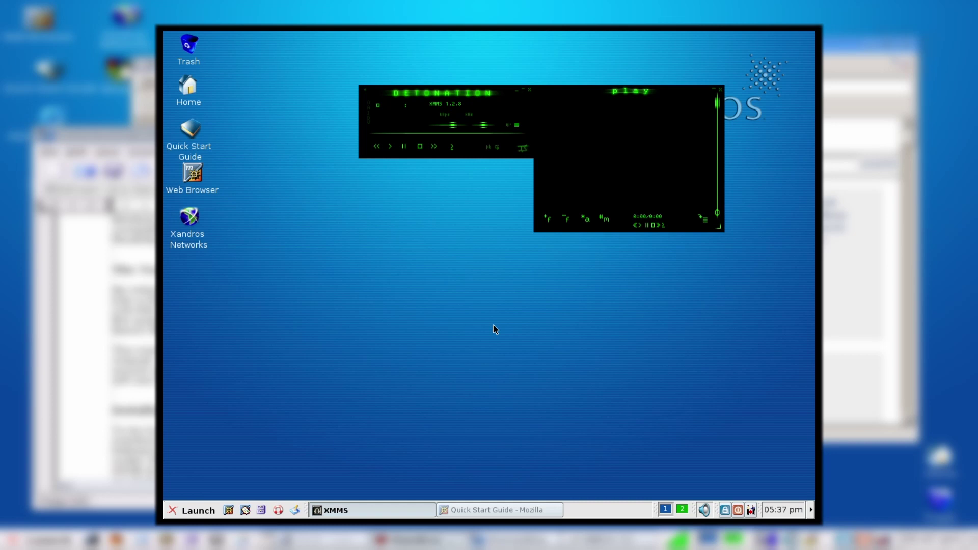
# Step: Restore the Quick Start Guide - Mozilla window, still showing its Xandros Networks section
pyautogui.click(487, 511)
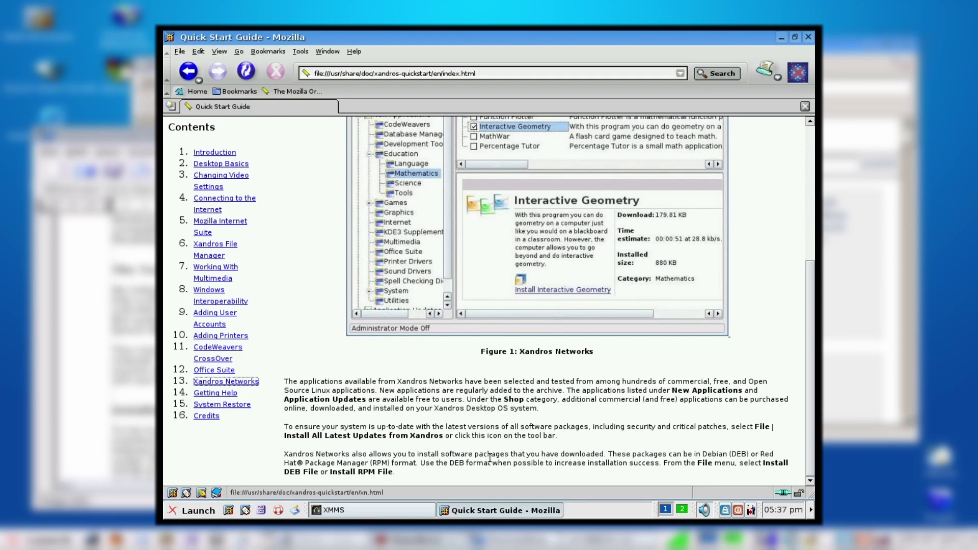